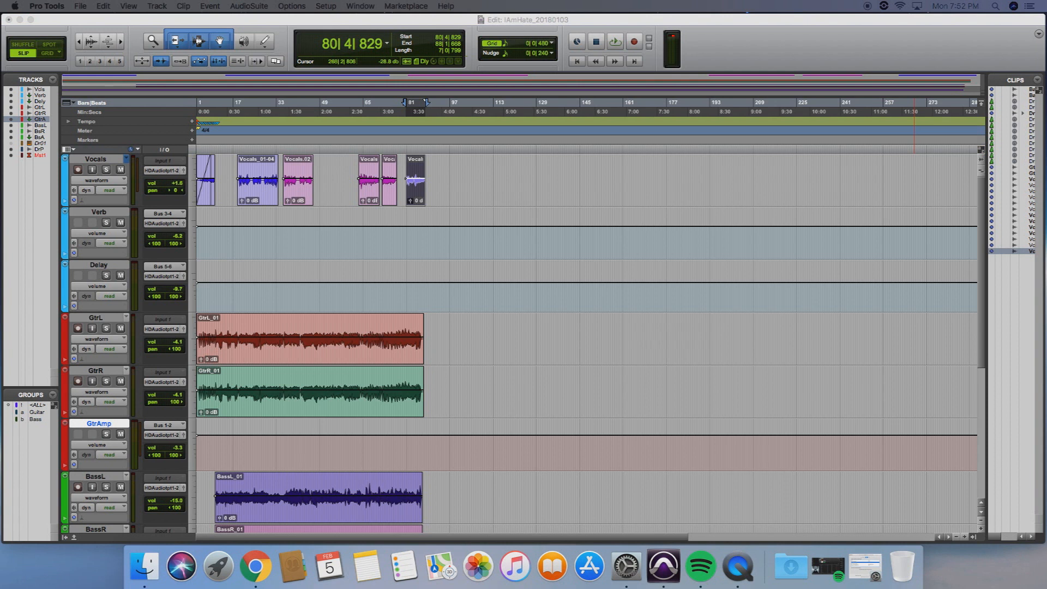
Place the vocal compressor window beside the clips and play the selected final vocal section with compression active
left_click_drag(1046, 123, 677, 177)
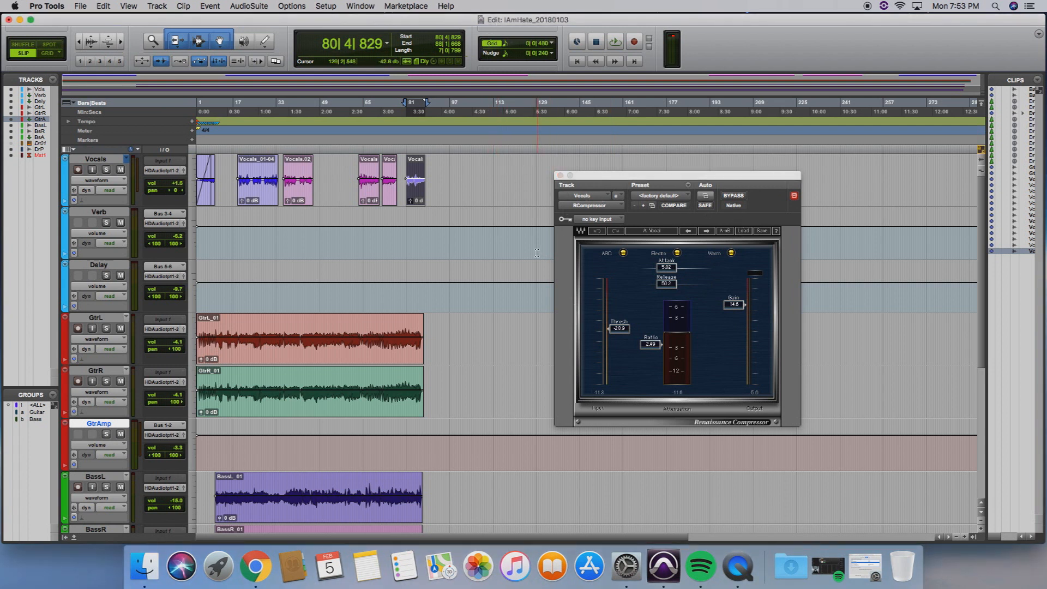
key("space")
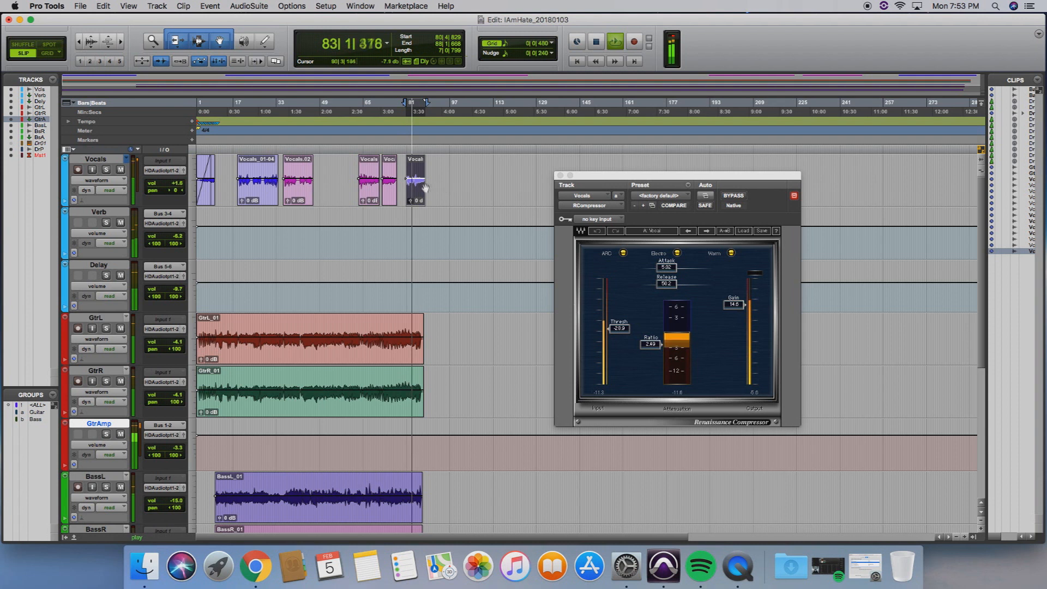
key("space")
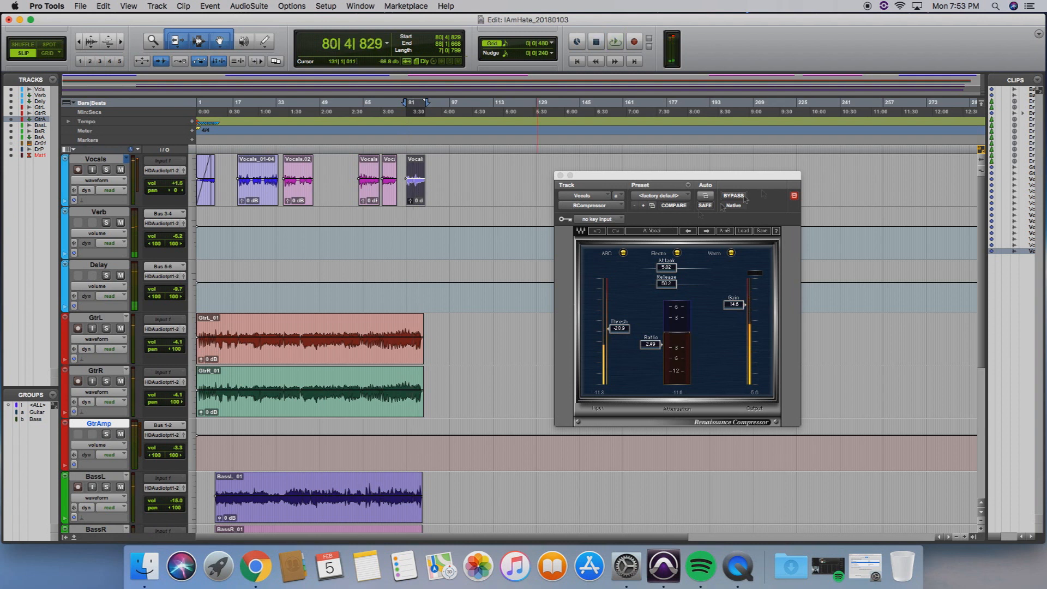
Compare the selected section by playing it with RCompressor bypassed and again with it re-enabled
left_click(737, 197)
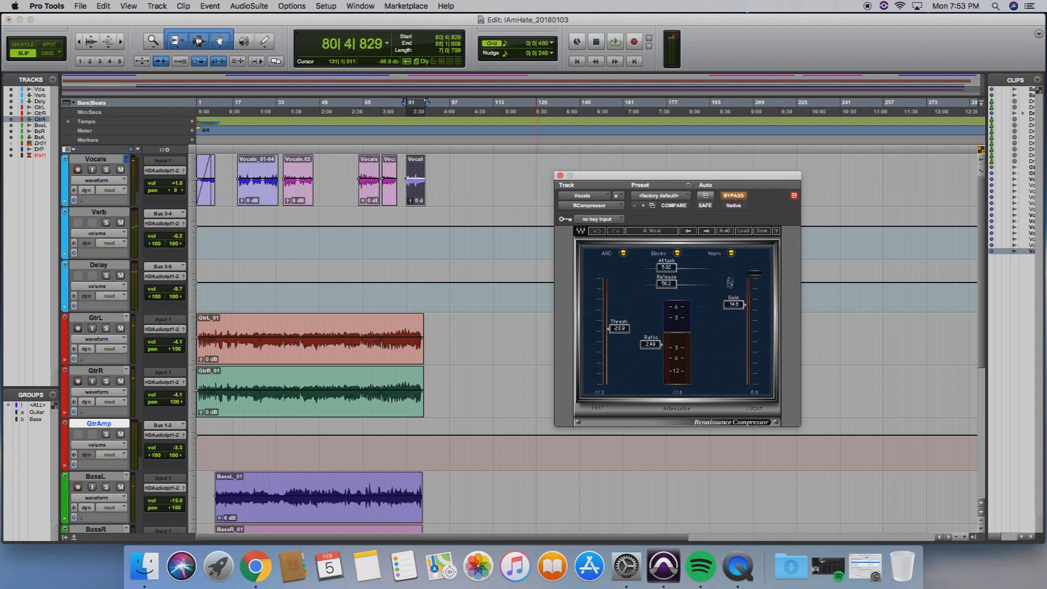
key("space")
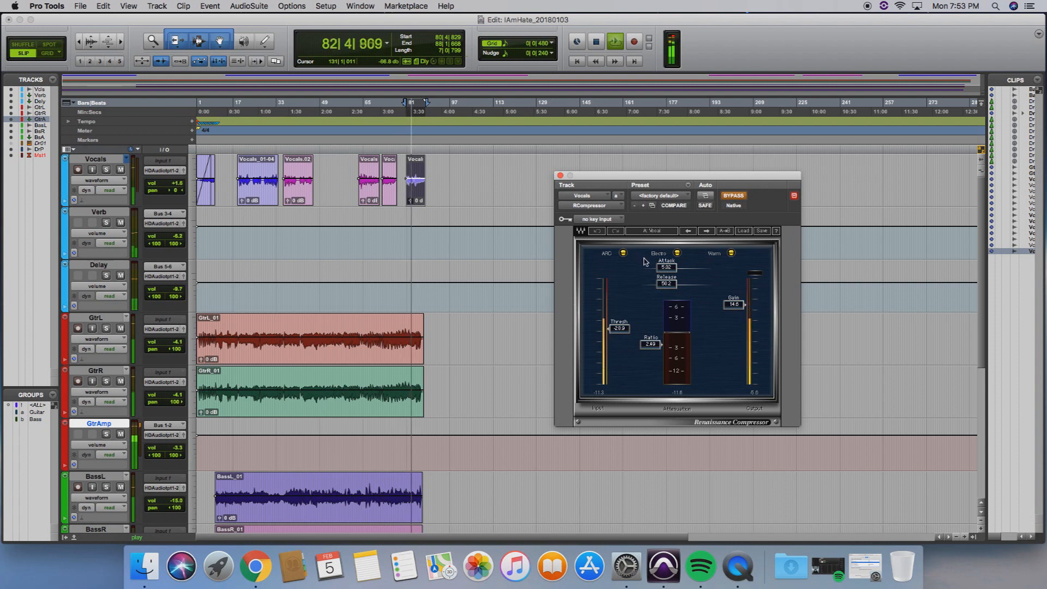
key("space")
left_click(740, 196)
key("space")
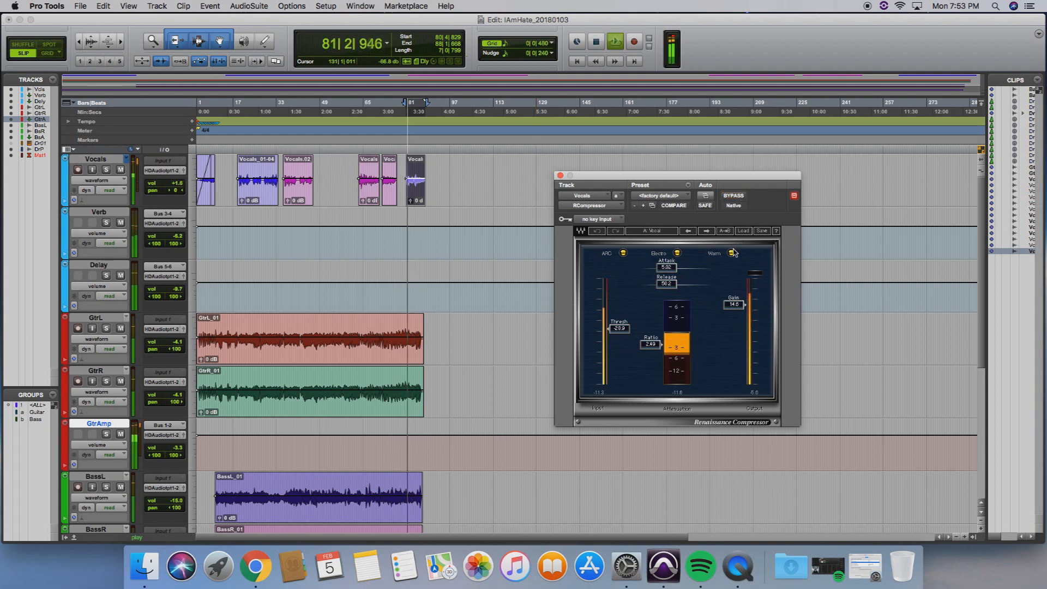
key("space")
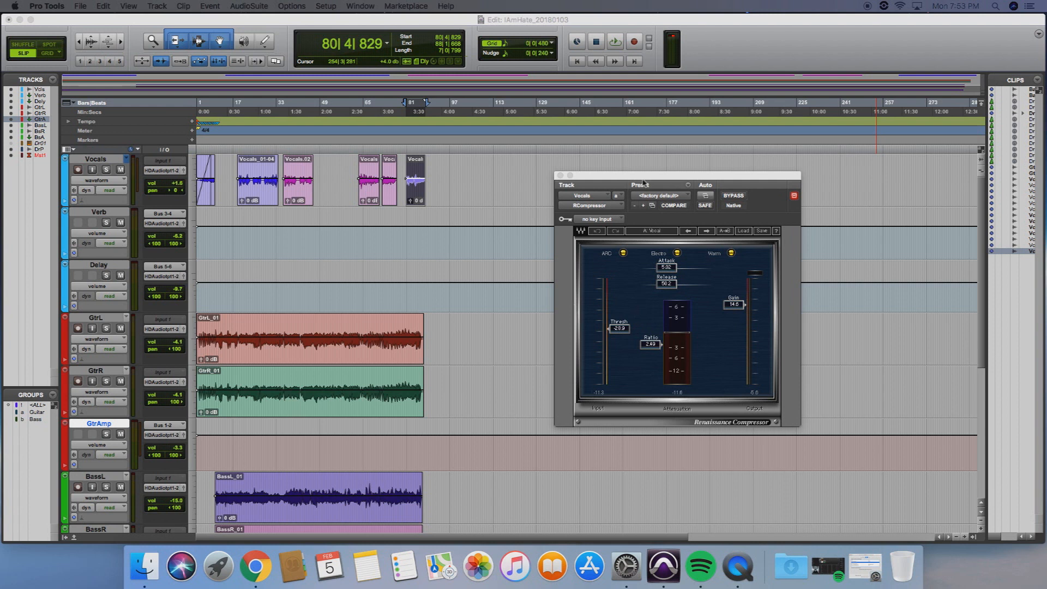
Load the Vocal factory preset into the Renaissance Compressor on the Vocals track
left_click(671, 212)
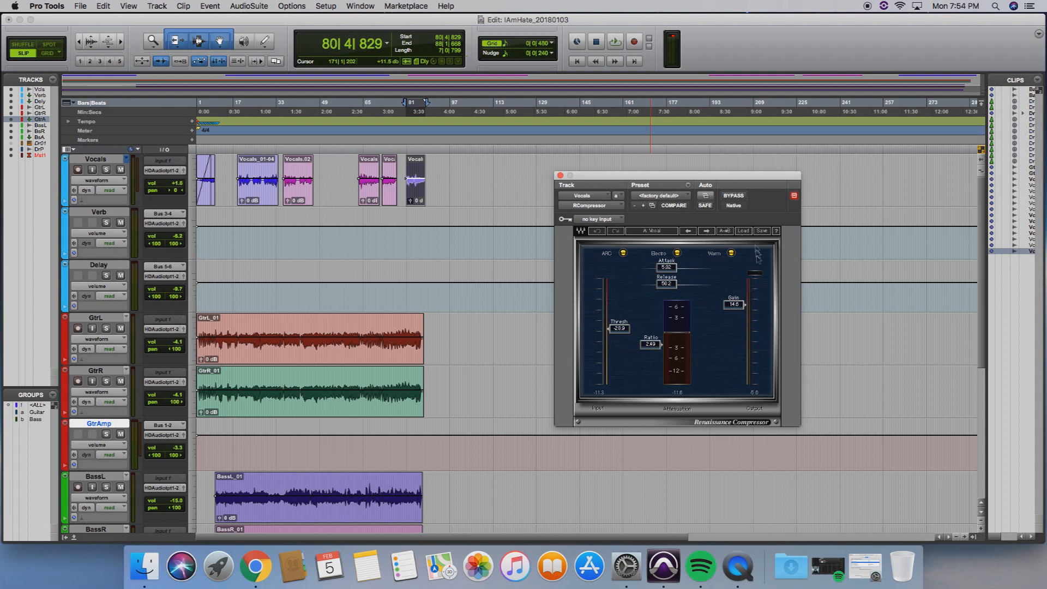
left_click(745, 232)
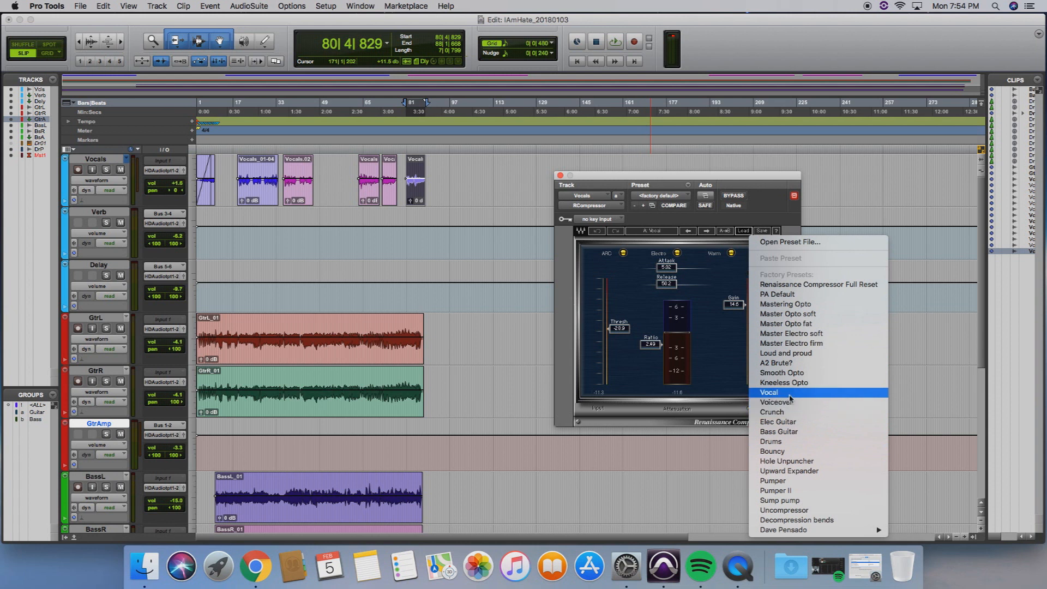
left_click(778, 394)
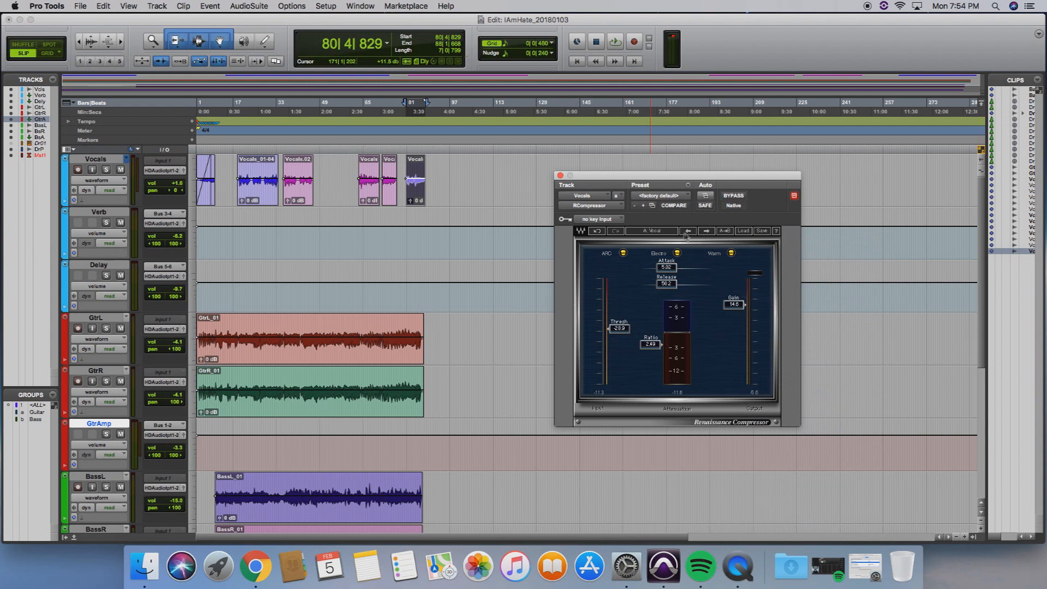
left_click(744, 230)
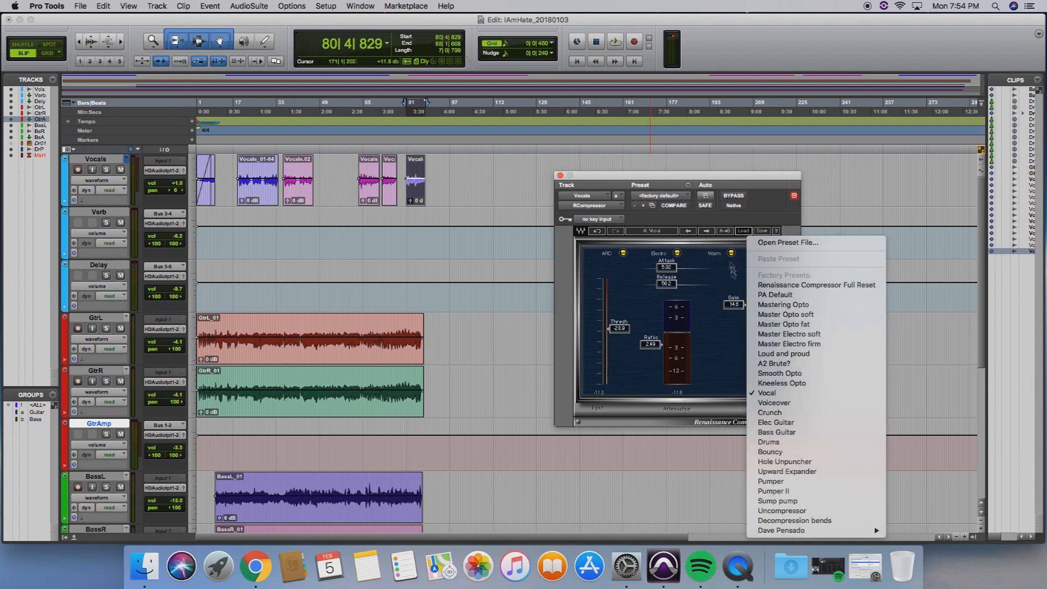
left_click(768, 181)
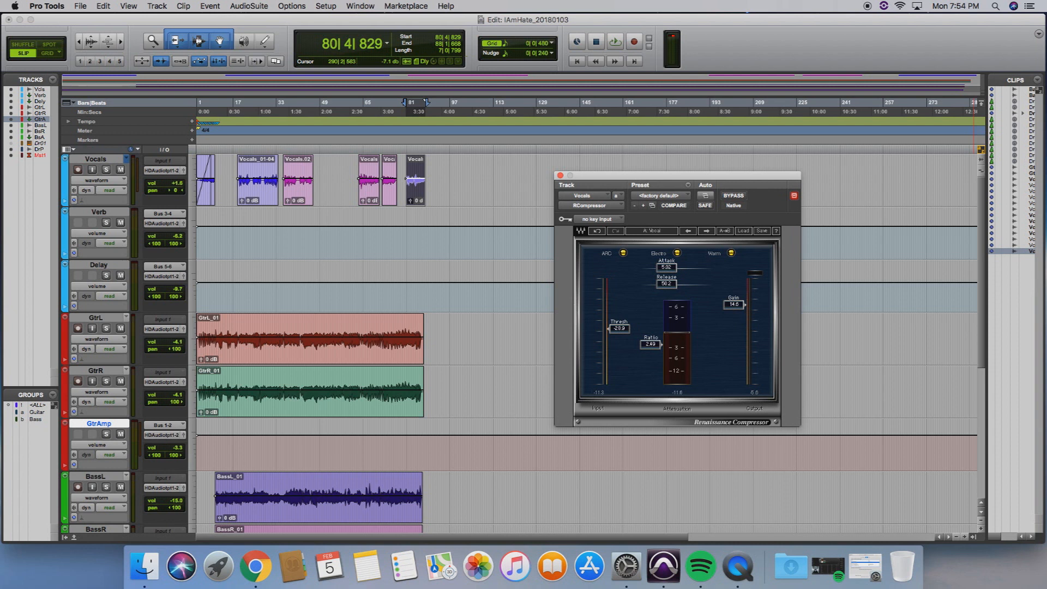
Solo the Vocals track and play the selected section through the compressor
left_click(107, 170)
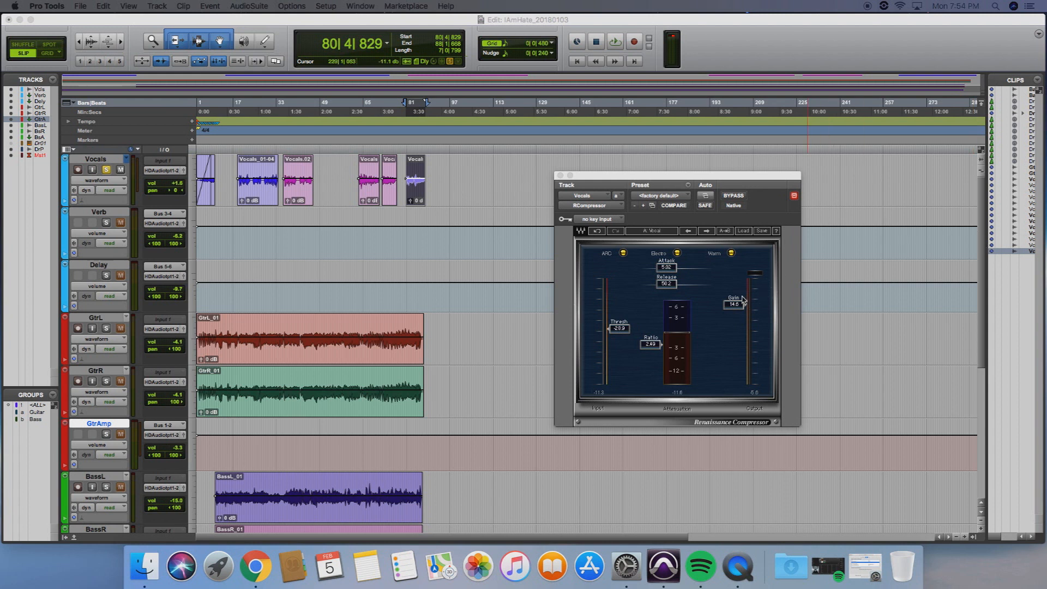
key("space")
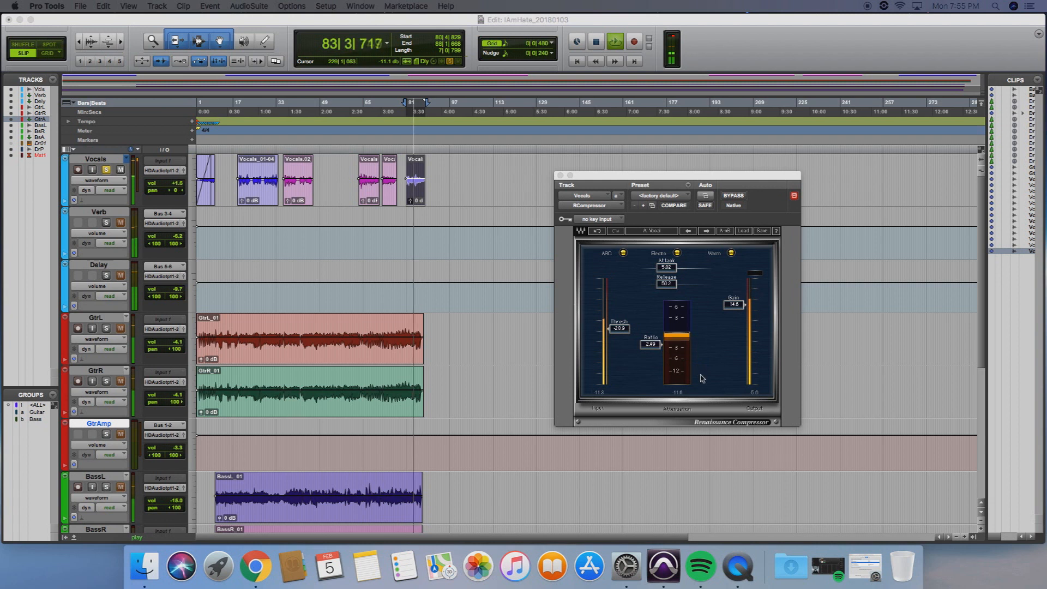
key("space")
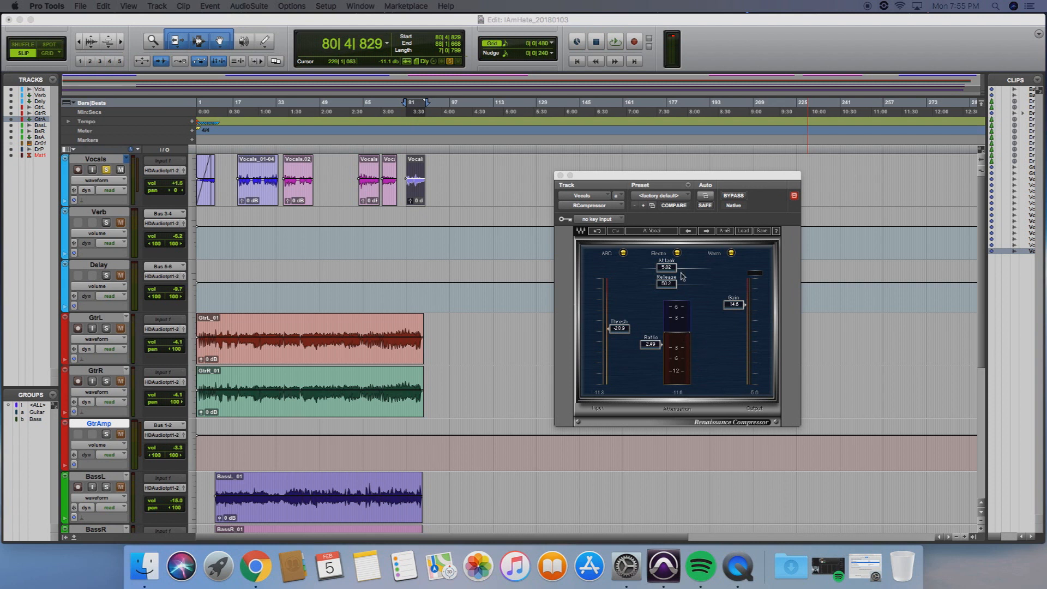
Close the compressor and bring up the REQ 6 equalizer window of the Vocals track
left_click(560, 175)
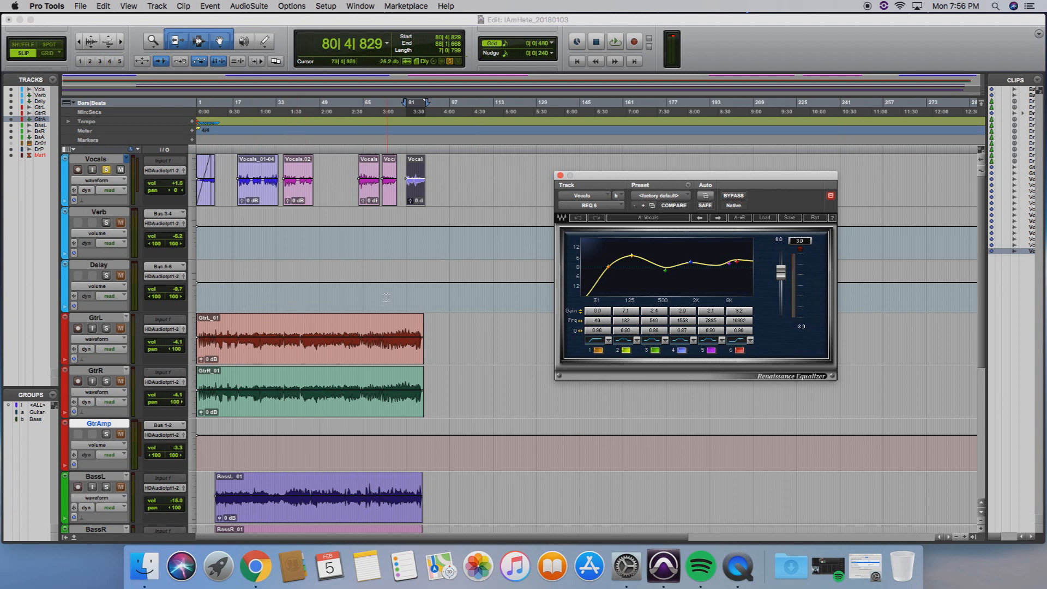
left_click(126, 234)
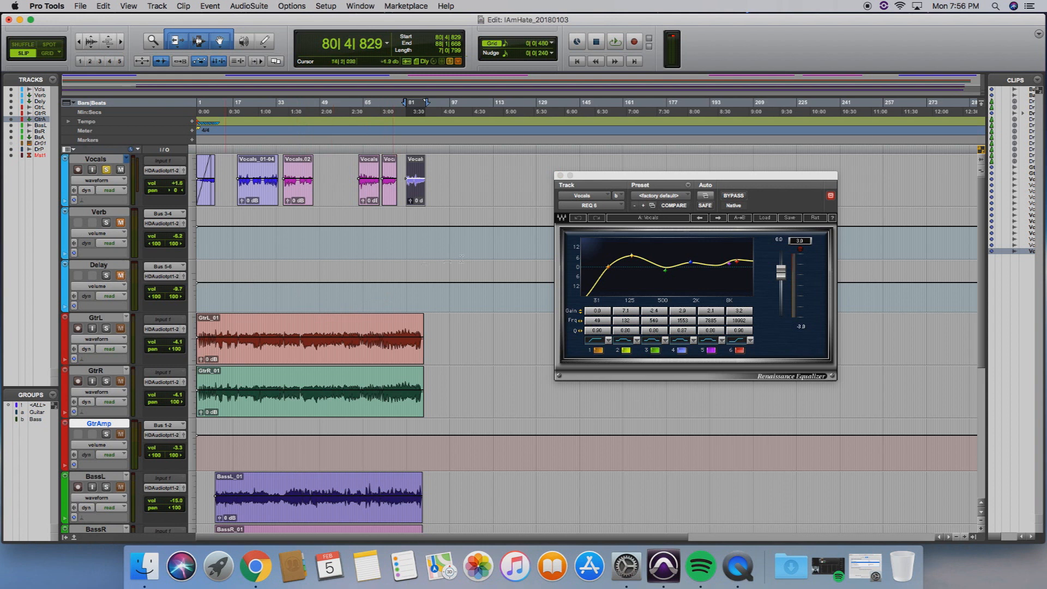
left_click_drag(678, 181, 676, 181)
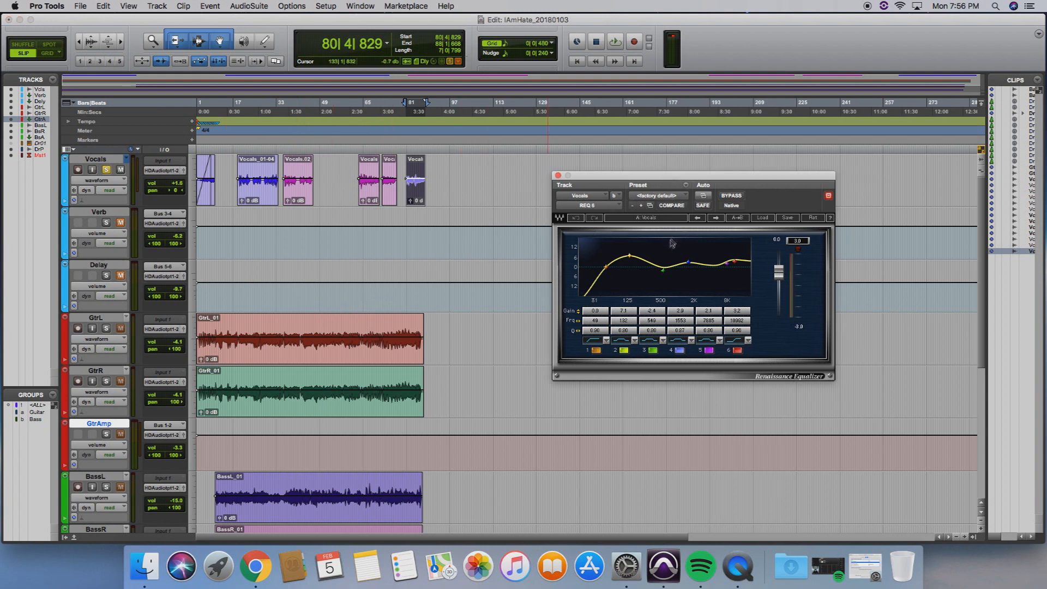
Compare the soloed vocal with REQ 6 active and bypassed during playback, ending with the equalizer re-enabled and the solo off
left_click(108, 172)
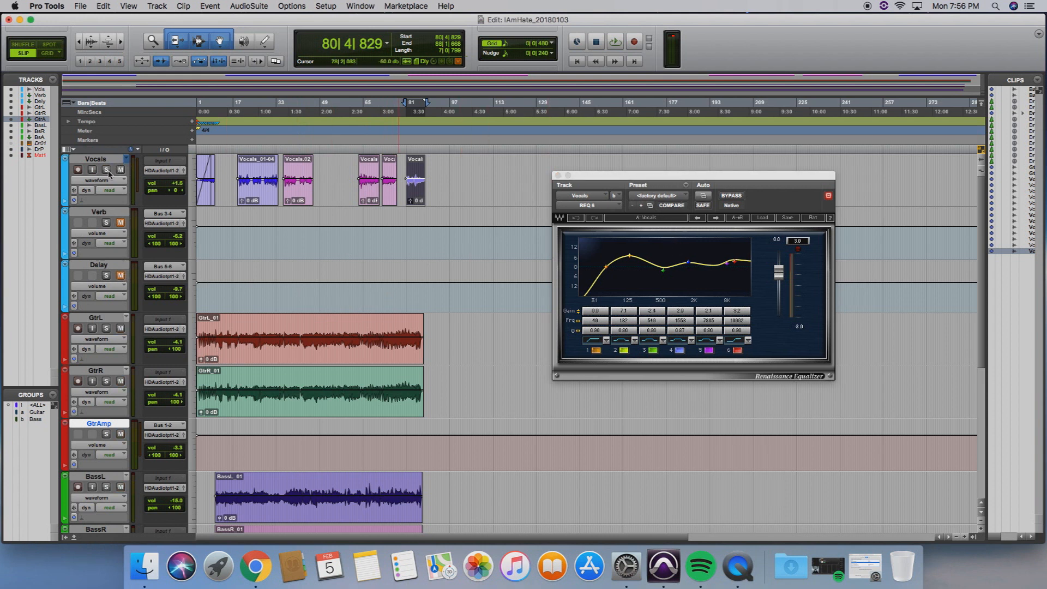
left_click(107, 171)
key("space")
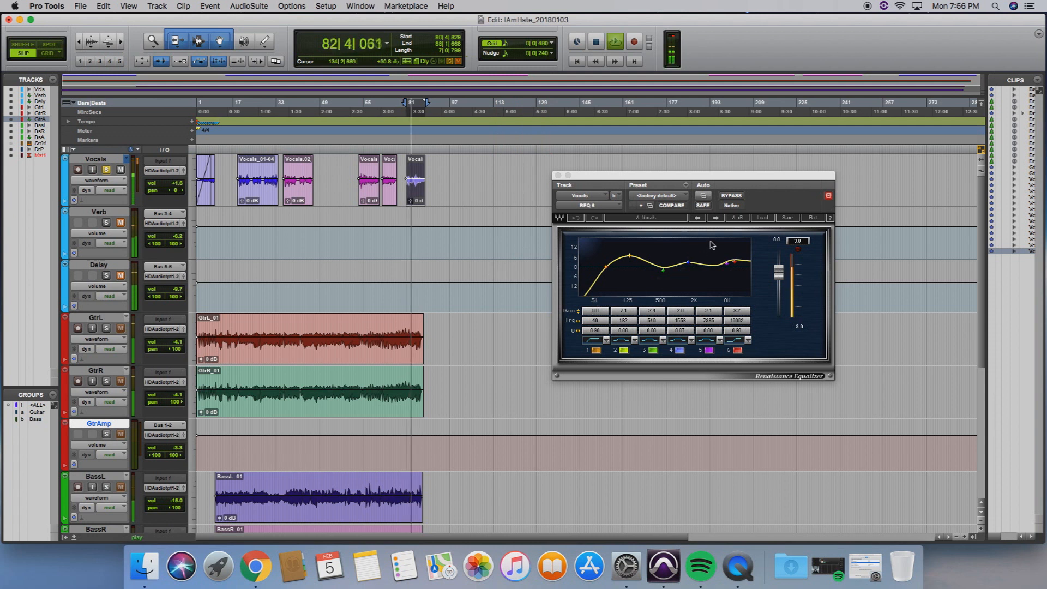
left_click(747, 208)
left_click(733, 196)
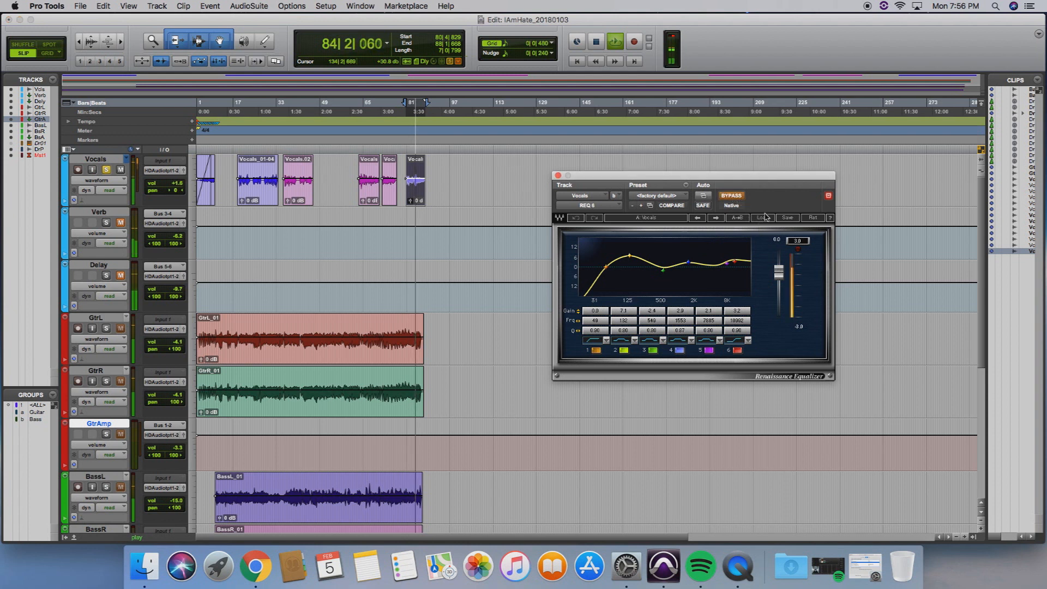
key("space")
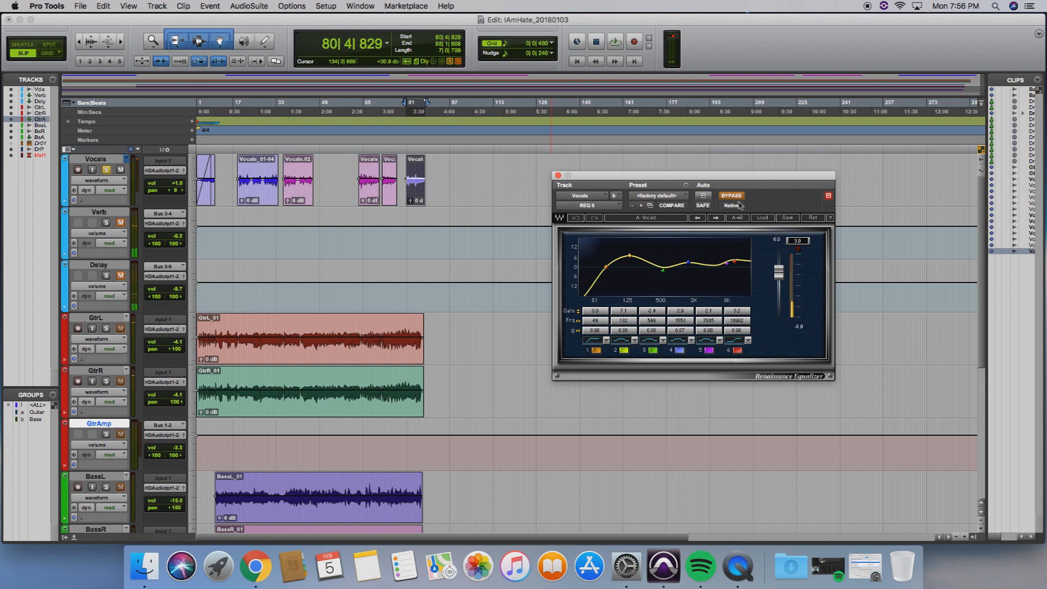
left_click(732, 197)
left_click(106, 170)
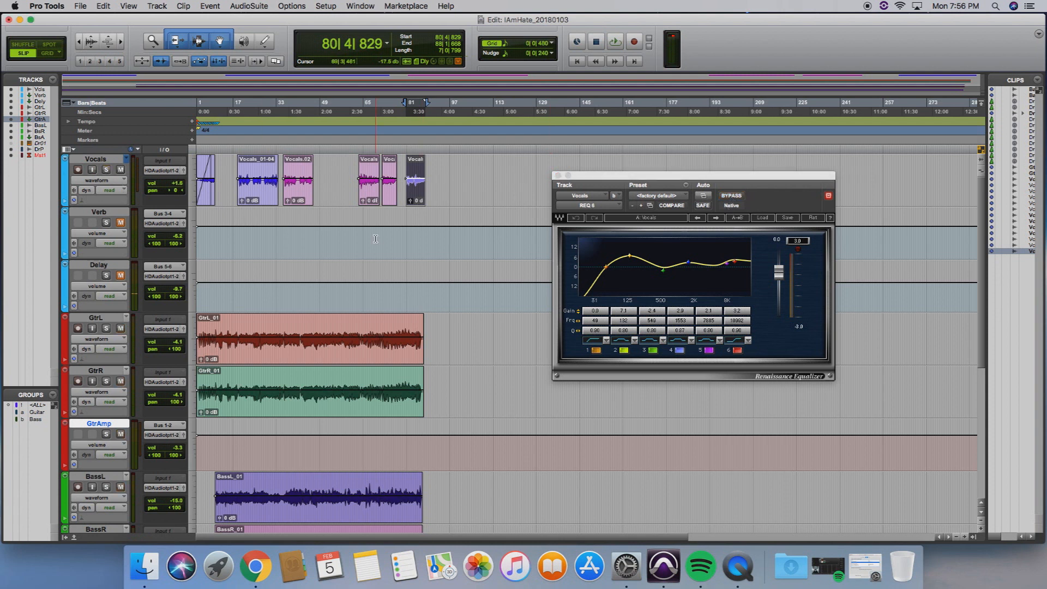
Play the selected section in the full mix, starting with REQ 6 bypassed and re-enabling it during playback
left_click(740, 200)
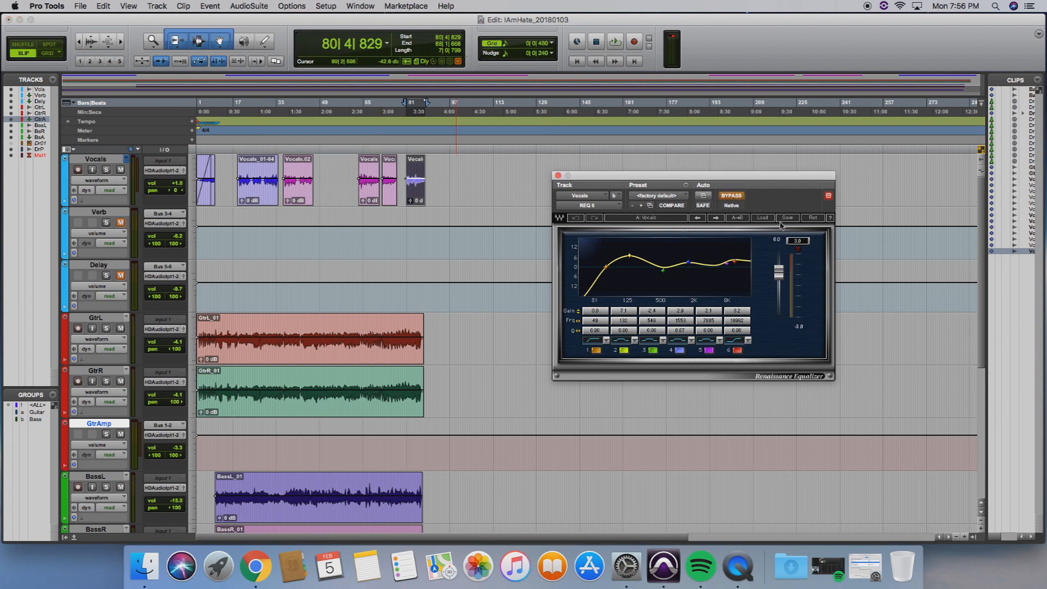
key("space")
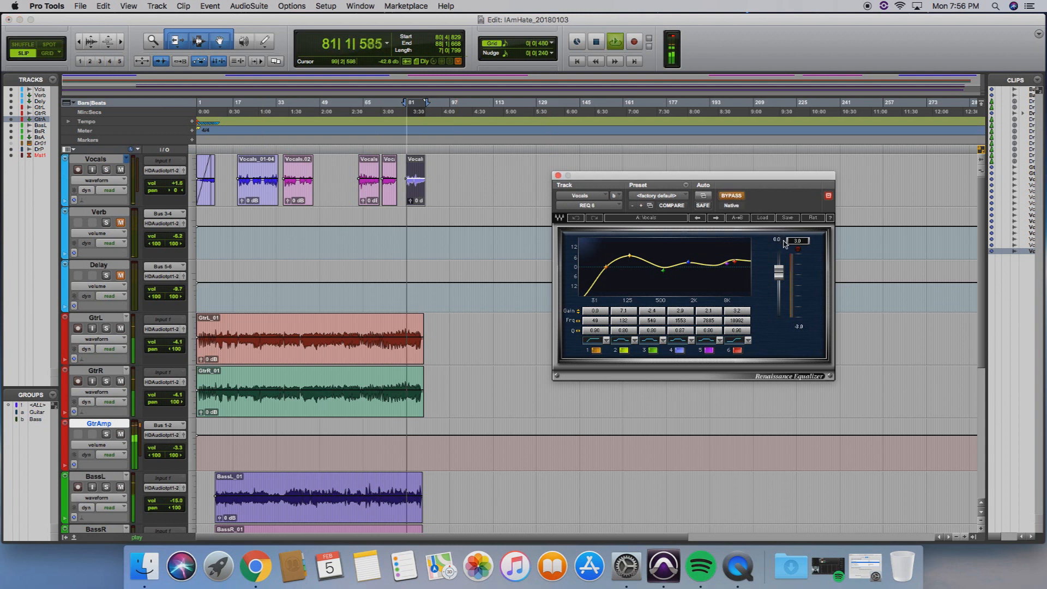
left_click(734, 197)
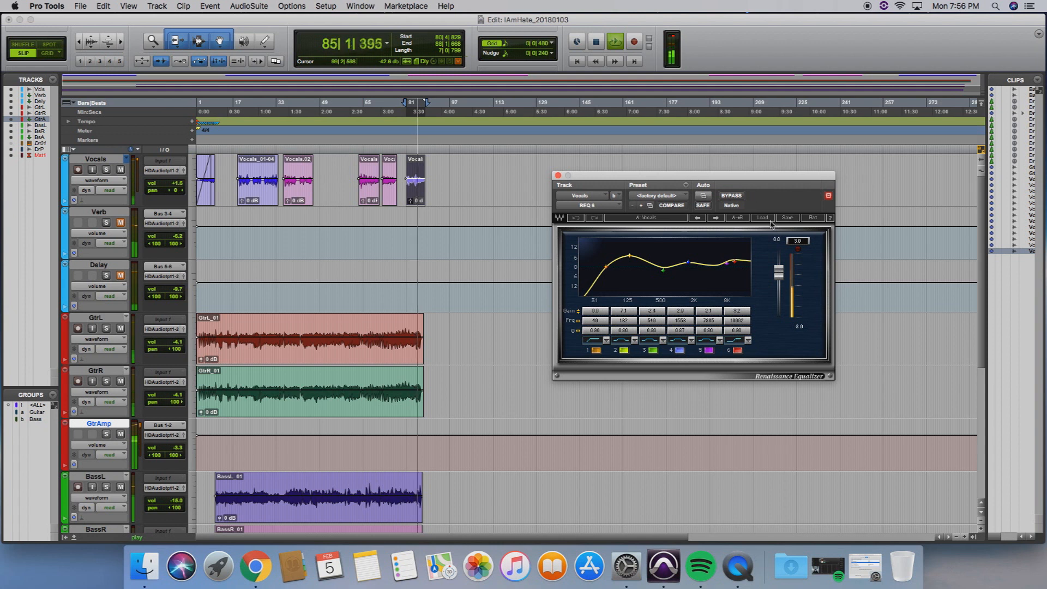
key("space")
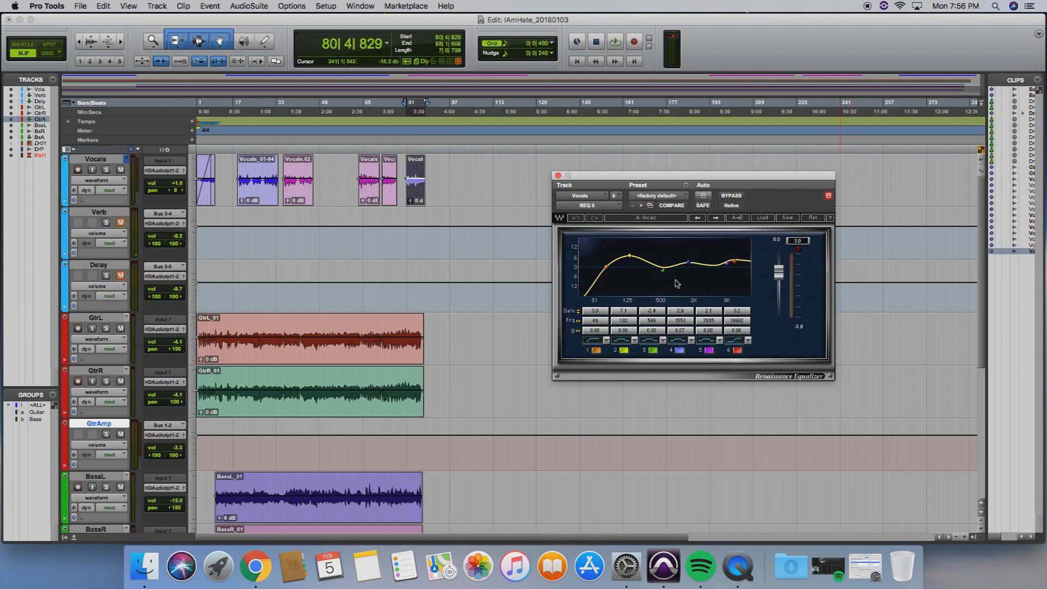
Solo the Vocals track and load the preset file REQ Vocal setup.xps into its REQ 6 equalizer
left_click(108, 171)
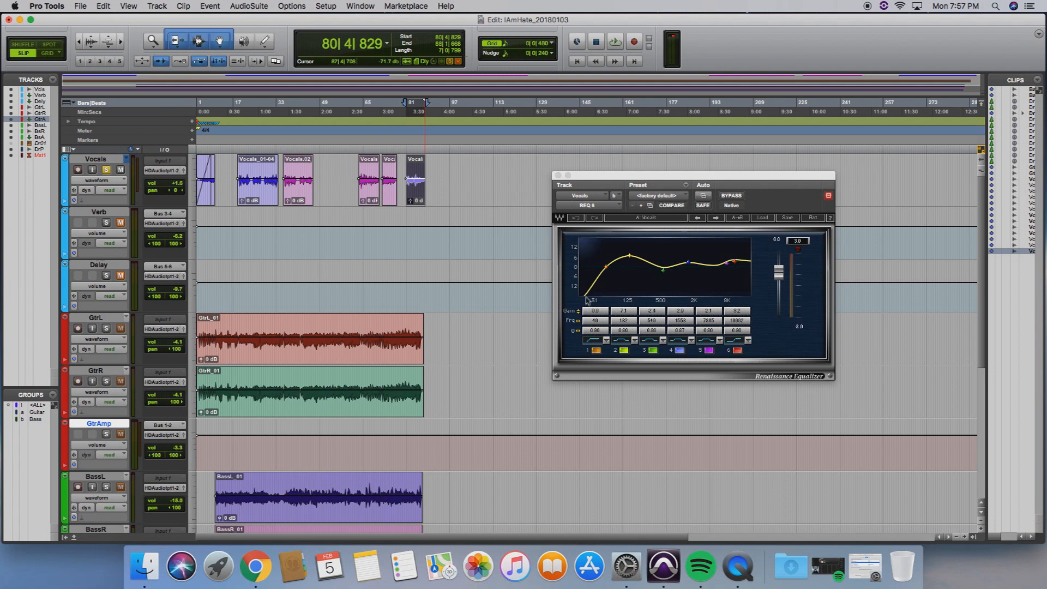
left_click(763, 218)
left_click(800, 229)
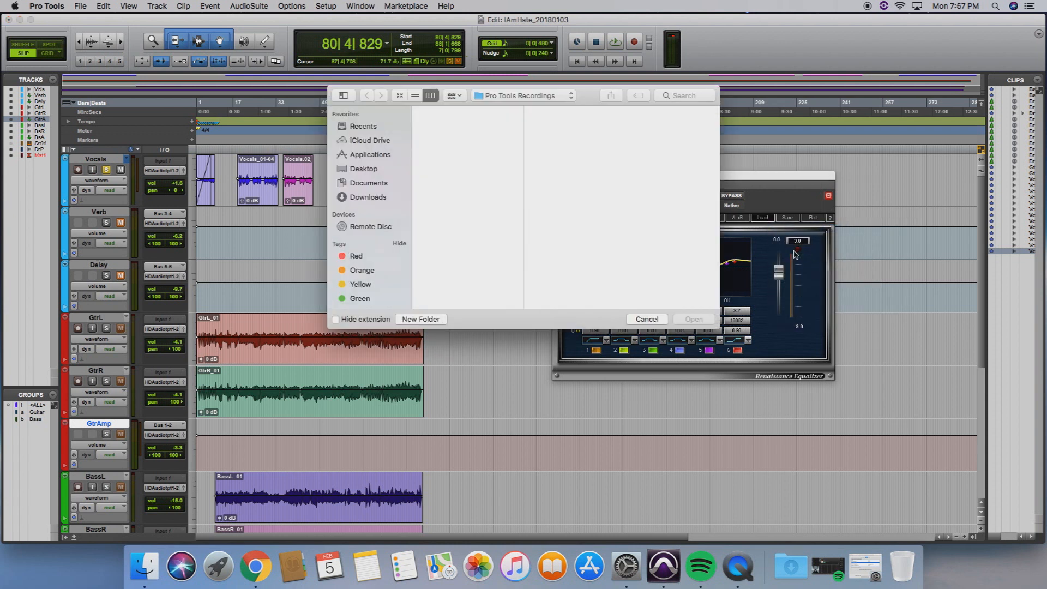
left_click(469, 132)
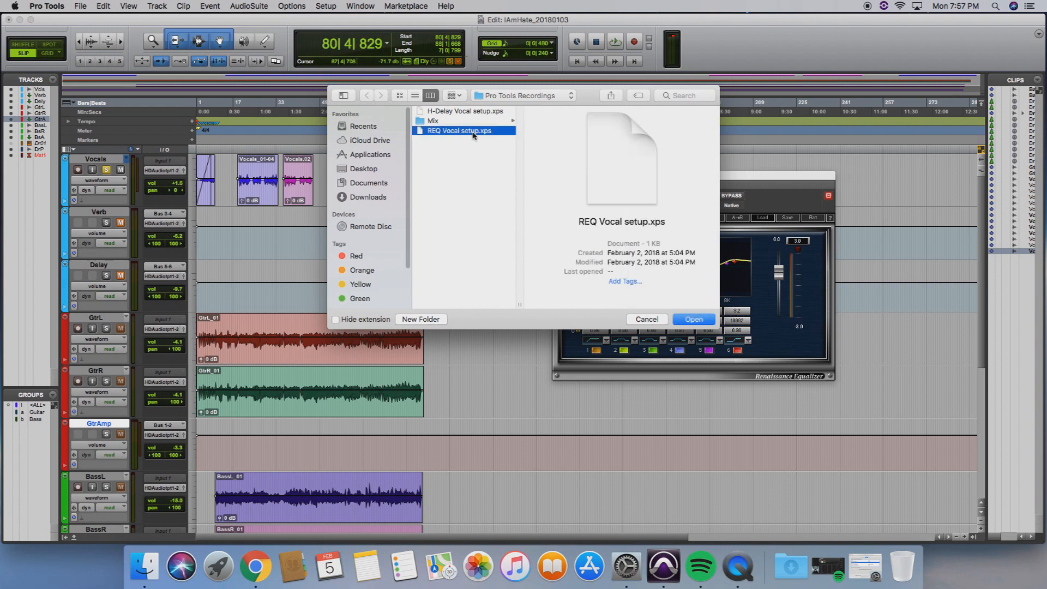
left_click(688, 319)
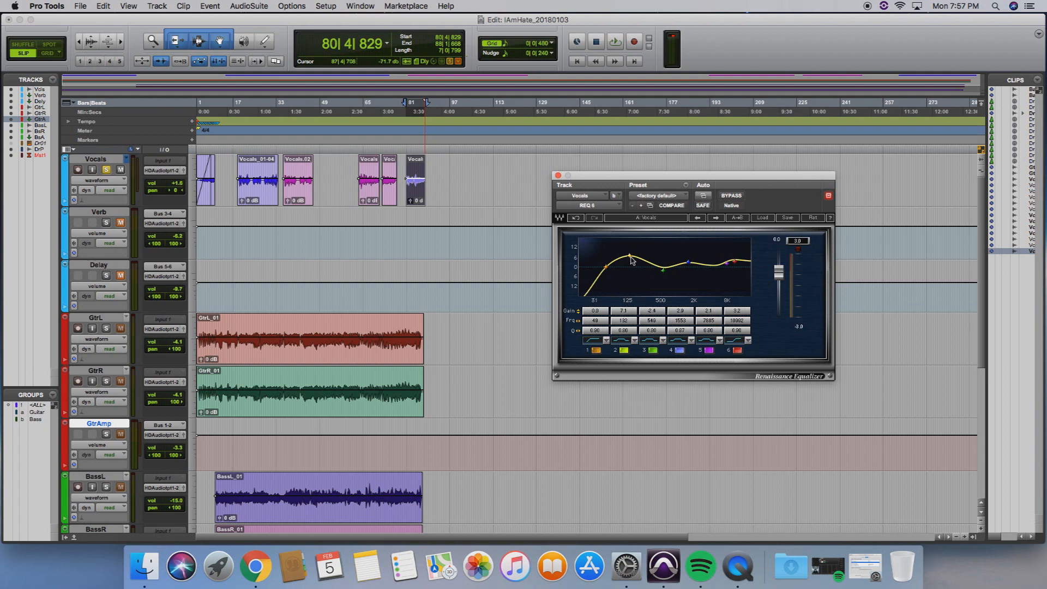
Raise the gain of the equalizer's low-frequency band 2 and boost band 4 at 1553 Hz to about 3.8 dB
left_click_drag(630, 256, 630, 253)
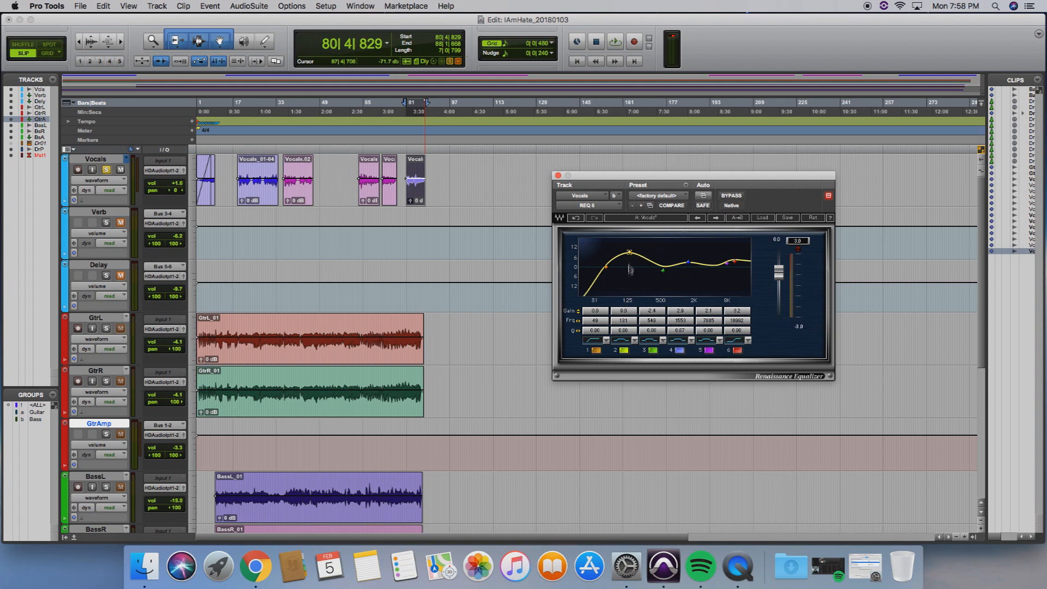
left_click_drag(630, 252, 630, 251)
left_click(689, 262)
left_click_drag(688, 263, 688, 260)
Switch off equalizer bands 1, 2, 3, 5 and 6, leaving only band 4 active
left_click(624, 351)
left_click(597, 350)
left_click(708, 350)
left_click(737, 351)
left_click(653, 351)
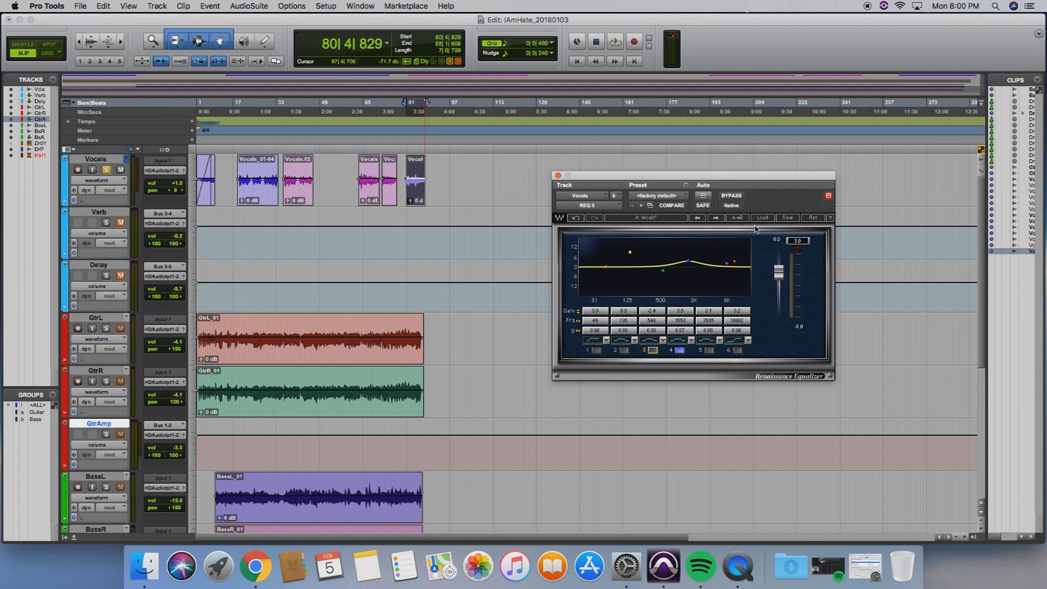
Unsolo the Vocals track and play the selected section in the full mix, toggling the REQ 6 bypass twice to compare
left_click(106, 171)
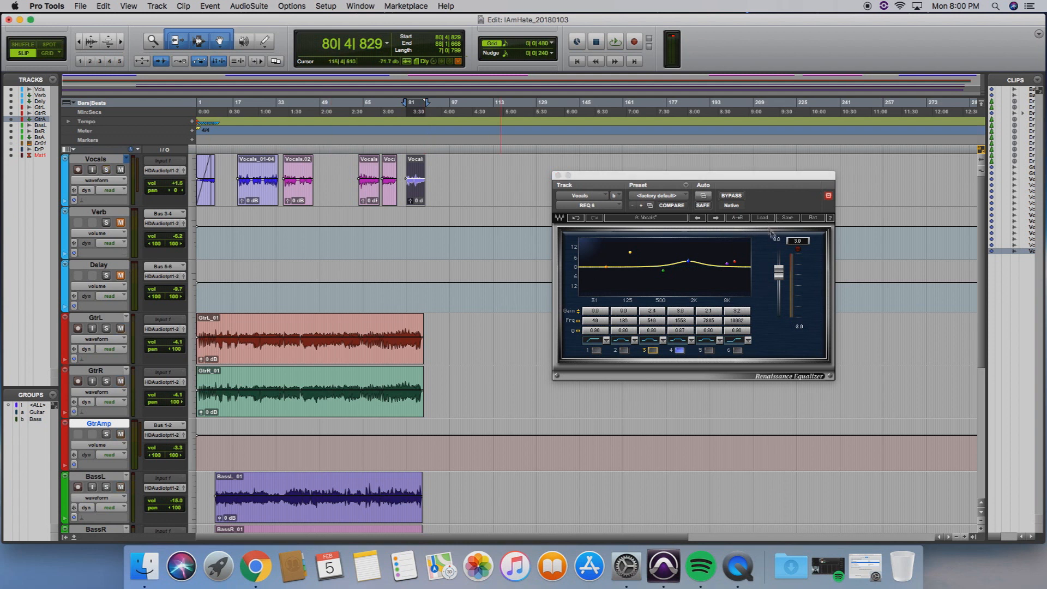
key("space")
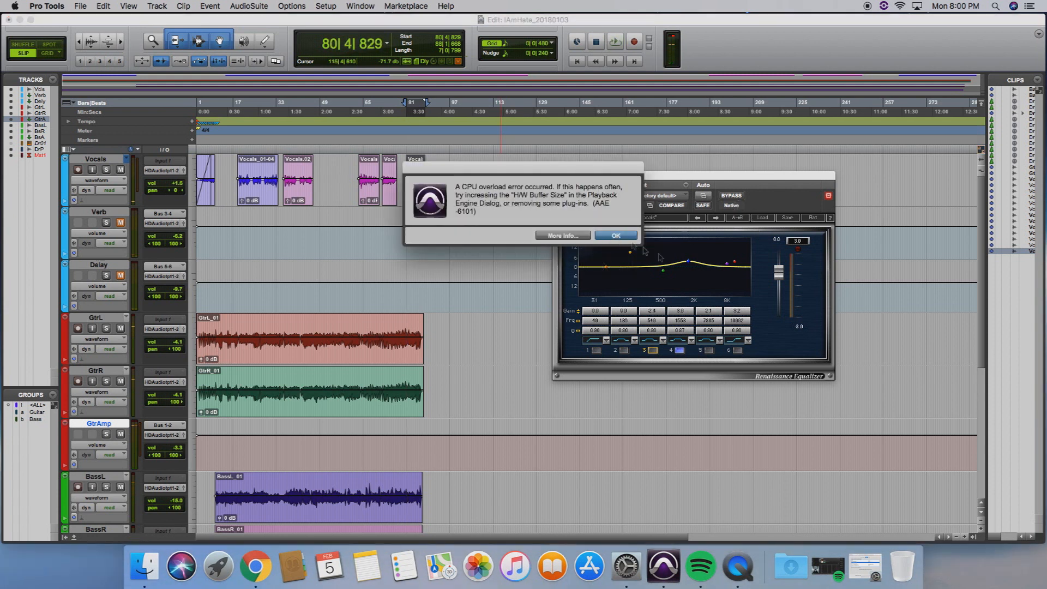
key("Return")
key("space")
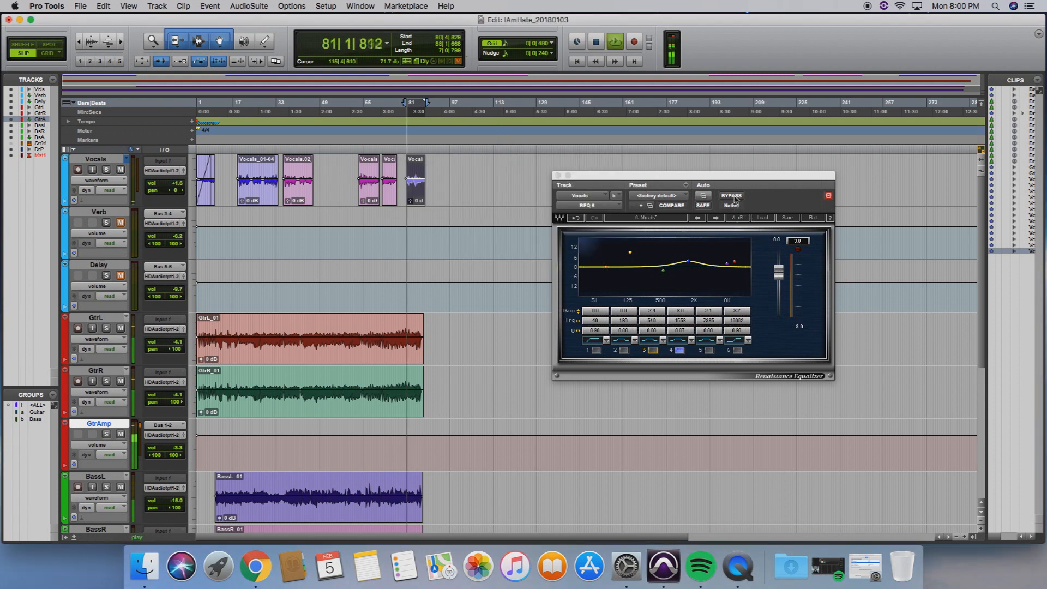
left_click(732, 196)
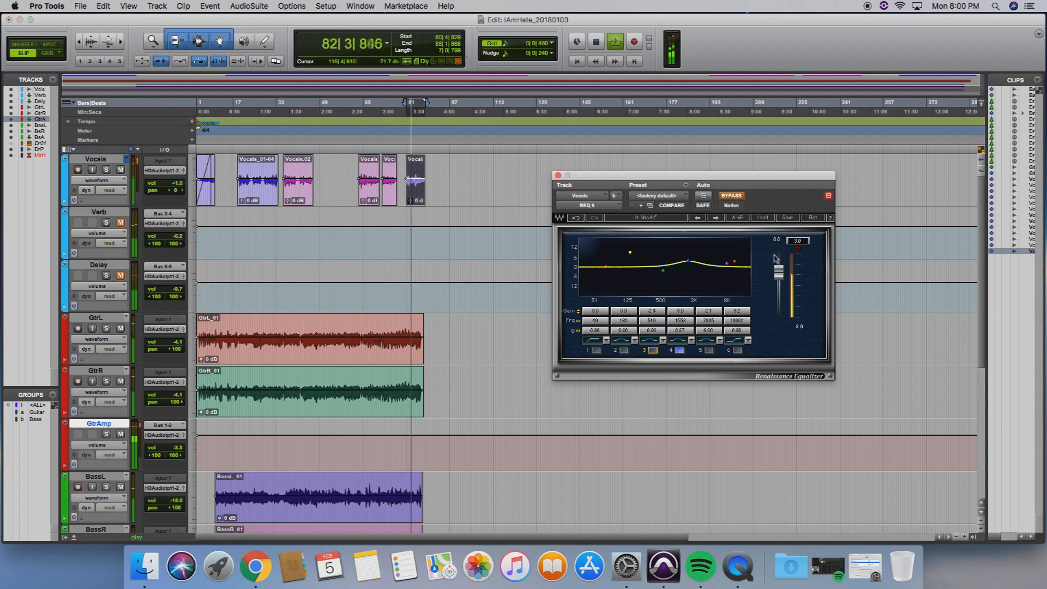
left_click(737, 197)
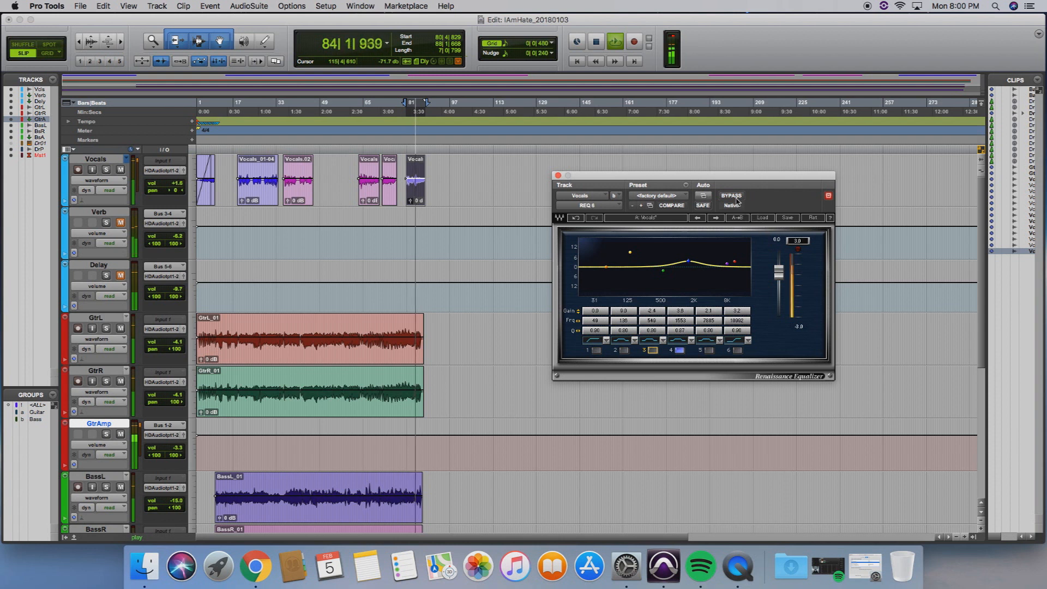
left_click(734, 196)
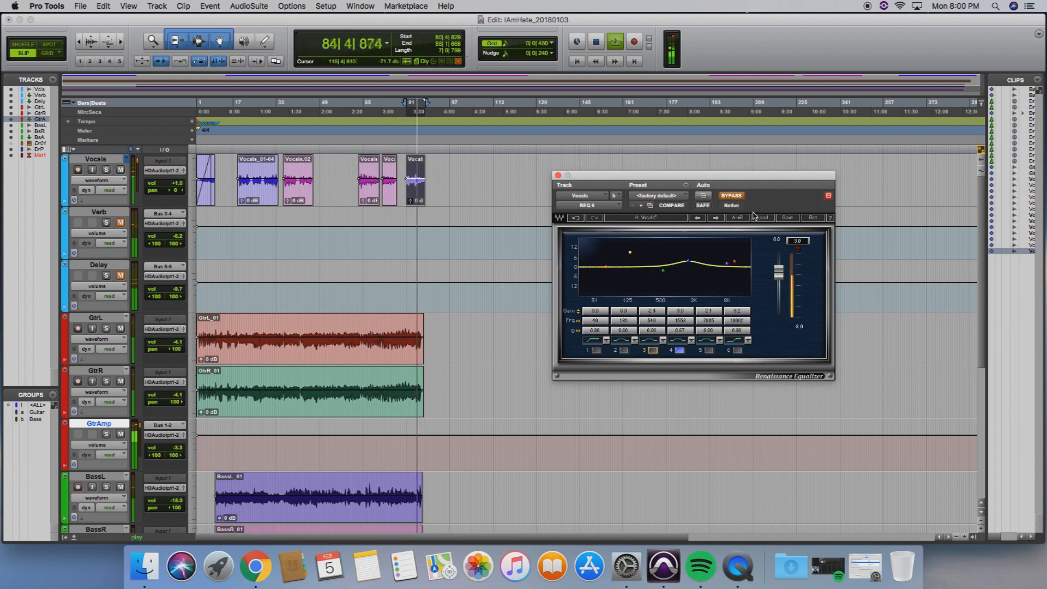
left_click(734, 198)
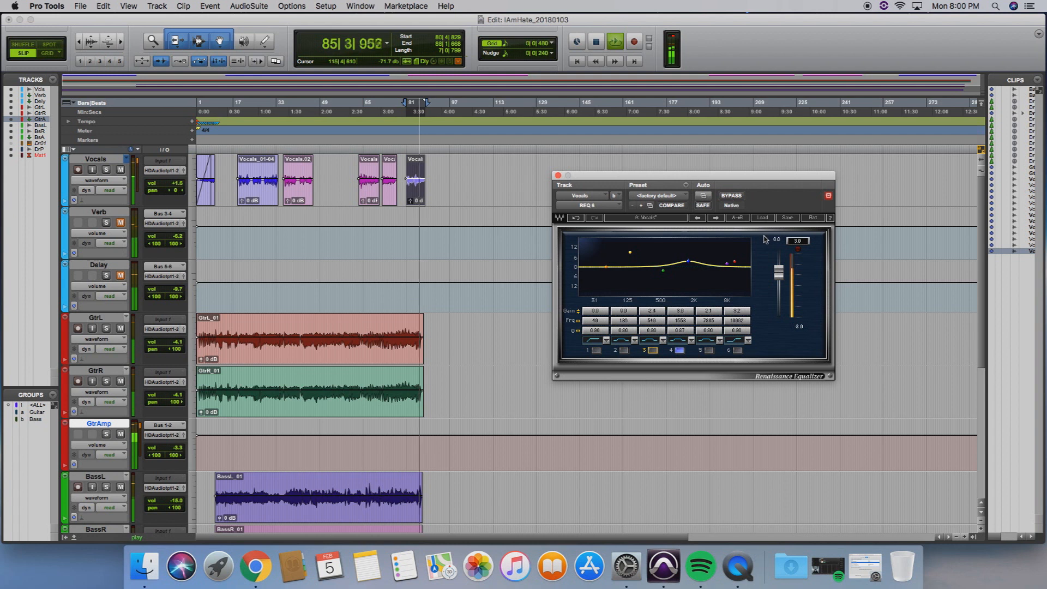
key("space")
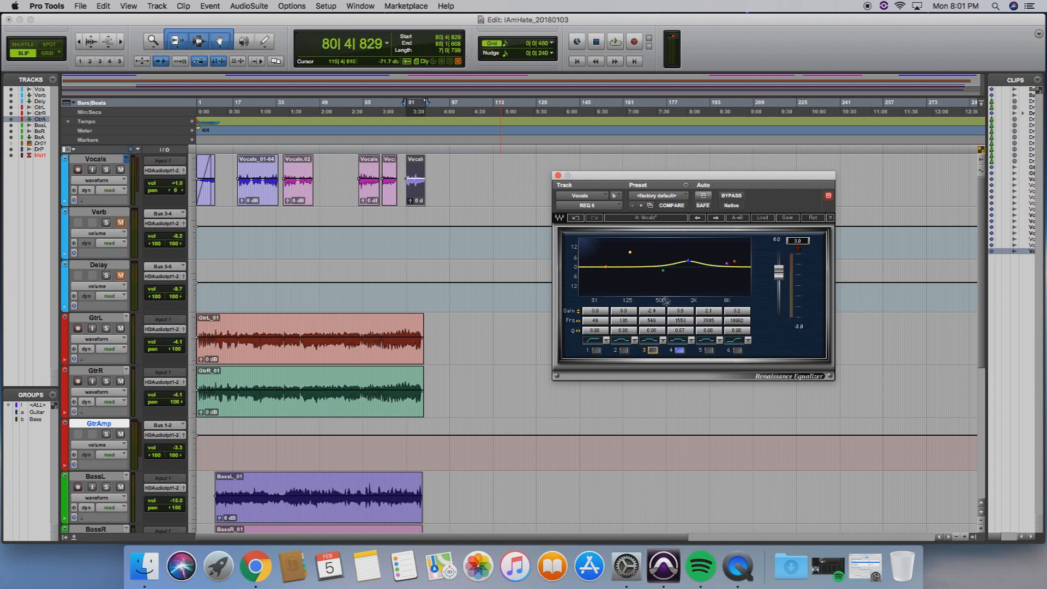
Switch equalizer bands 1, 2, 3, 5 and 6 back on and close the REQ 6 window
left_click(597, 350)
left_click(624, 350)
left_click(652, 351)
left_click(709, 350)
left_click(736, 352)
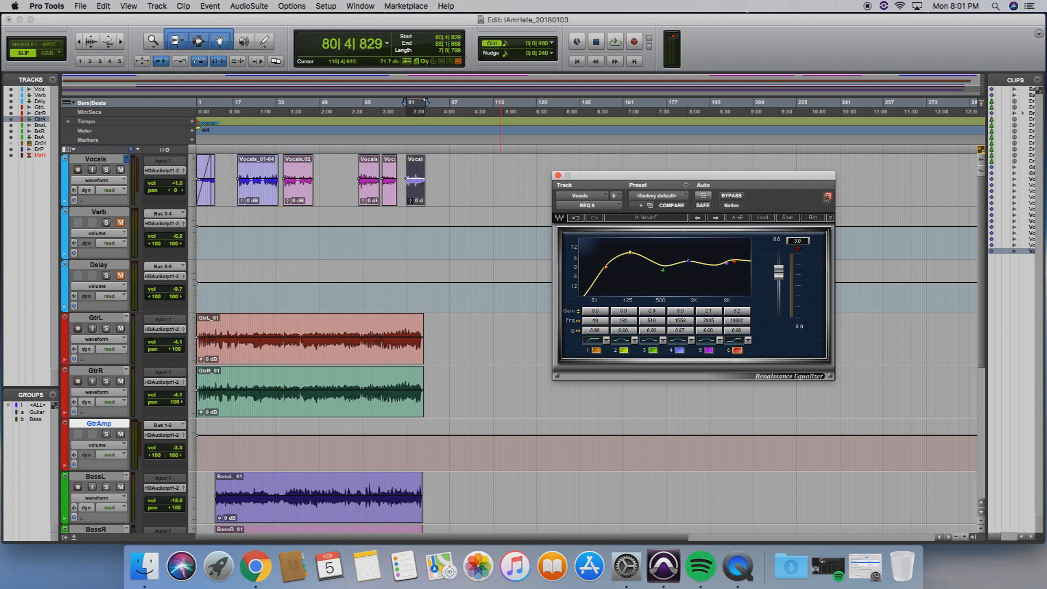
left_click(558, 175)
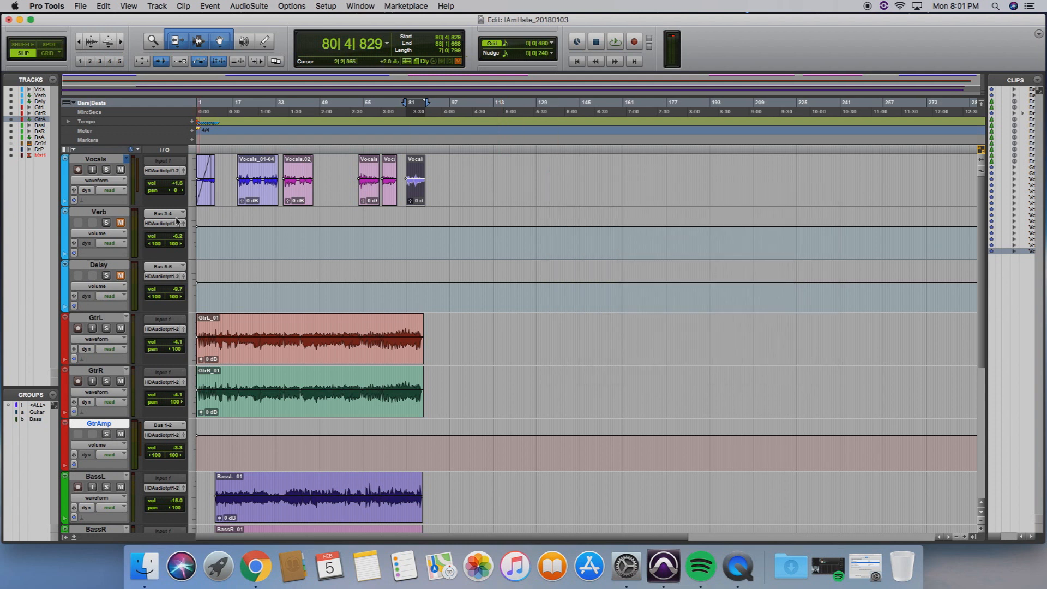
Solo the Vocals, Verb and Delay tracks and mute the Delay track
left_click(108, 170)
left_click(106, 223)
left_click(106, 276)
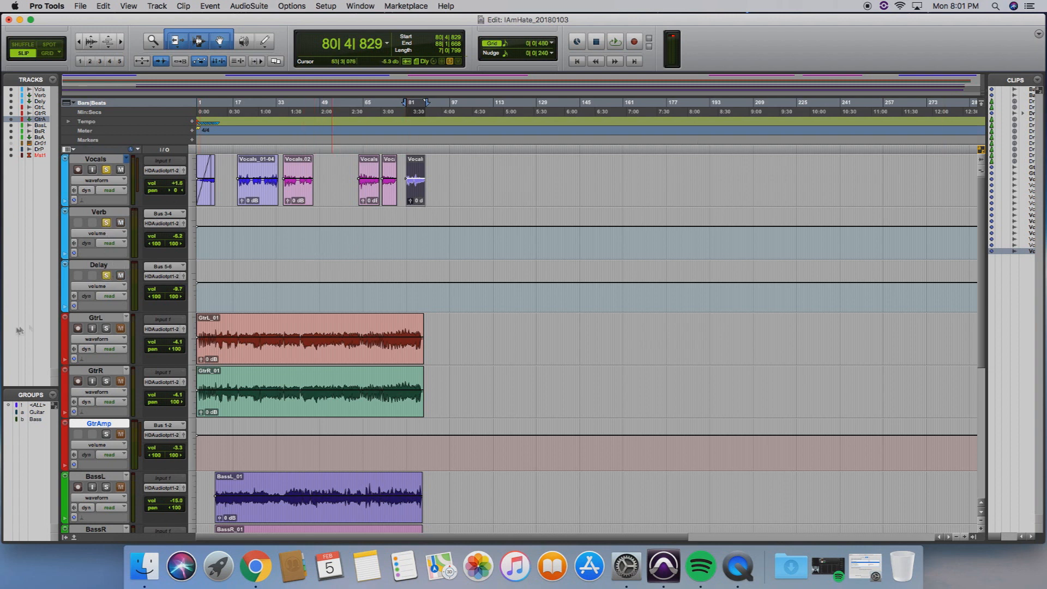
left_click(121, 275)
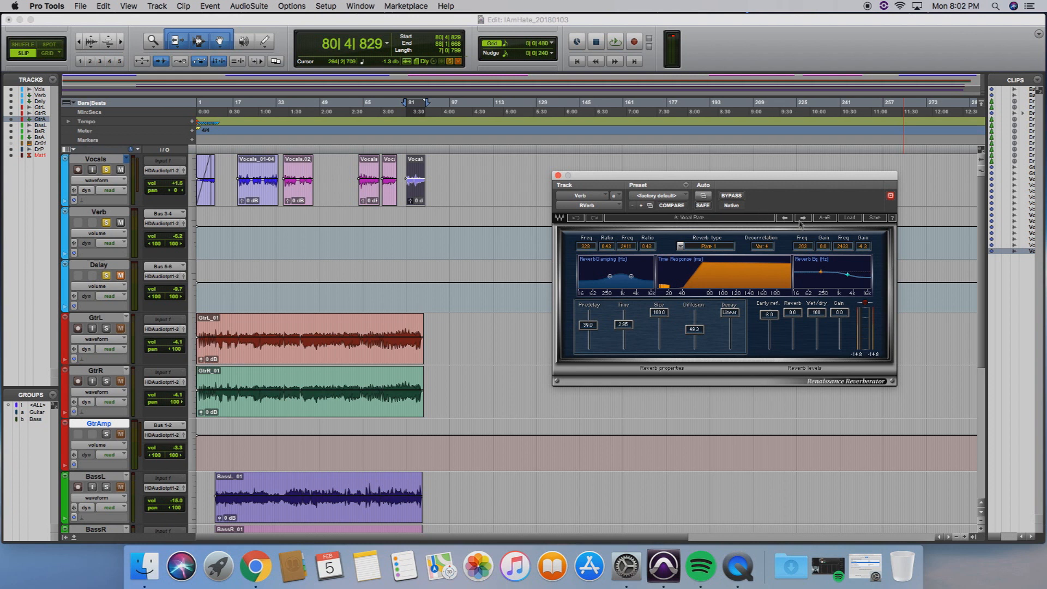
Play the soloed vocal section and toggle the Verb track's mute during playback to compare the reverb
key("space")
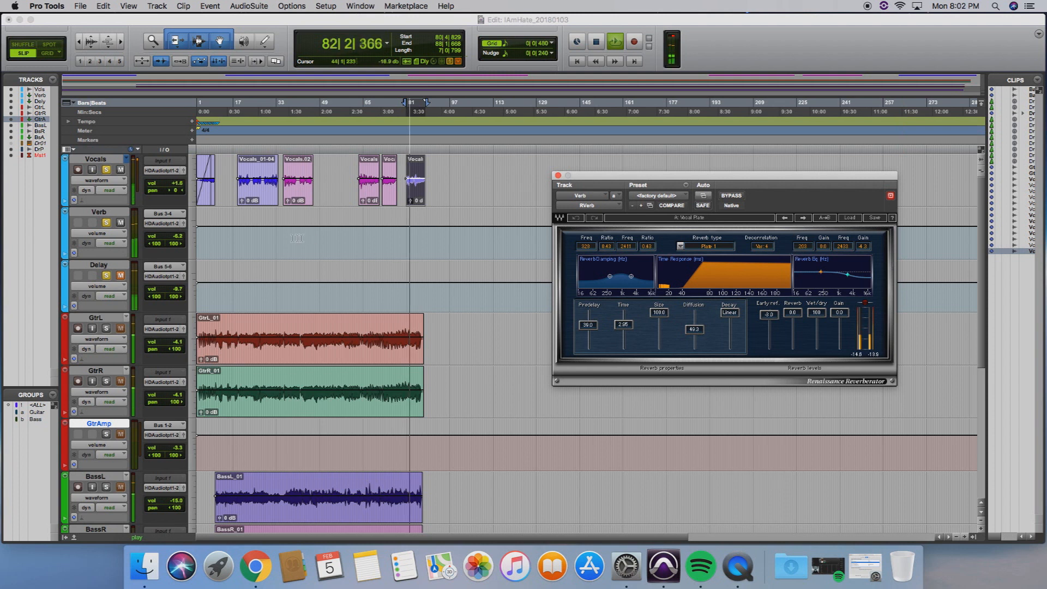
left_click(120, 223)
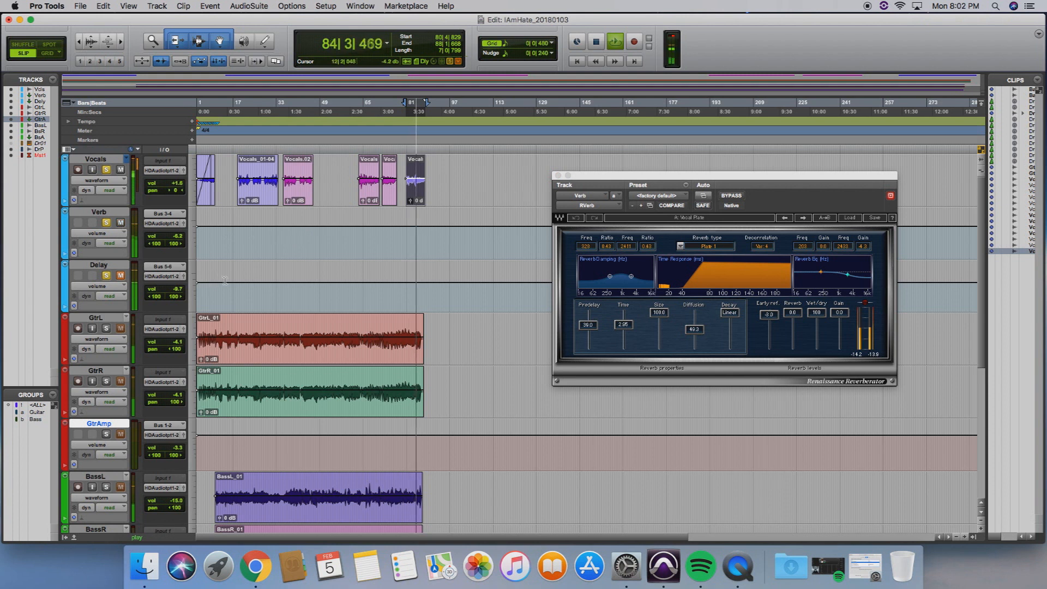
key("space")
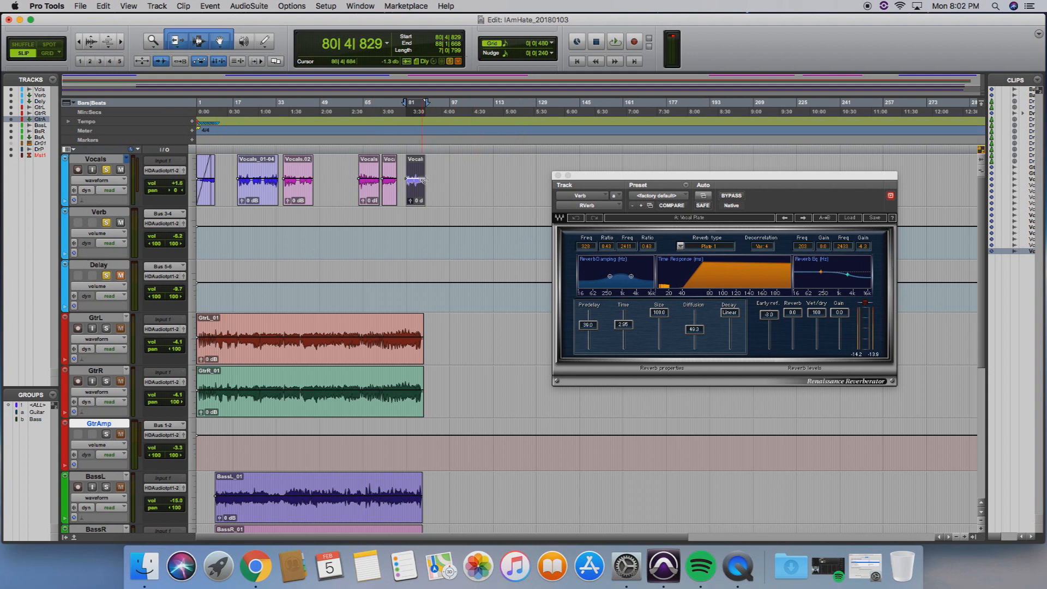
Unmute the Delay track and switch from the RVerb window to the Delay track's H-Delay plug-in
left_click(122, 276)
left_click(558, 177)
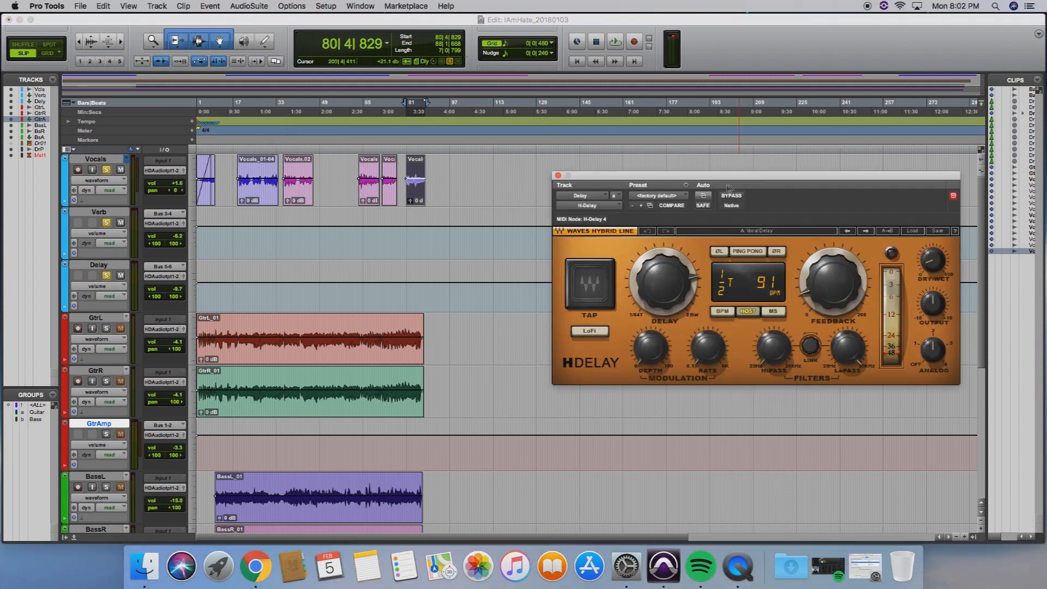
left_click_drag(746, 182, 727, 178)
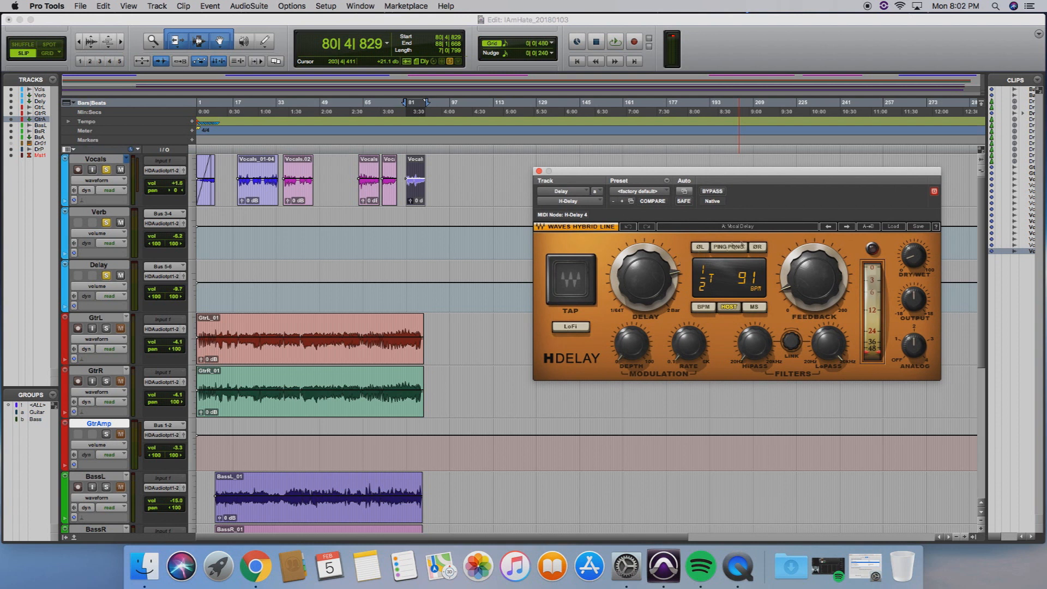
Load the preset file H-Delay Vocal setup.xps into H-Delay, with the delay time synced to Host
left_click(900, 227)
left_click(930, 235)
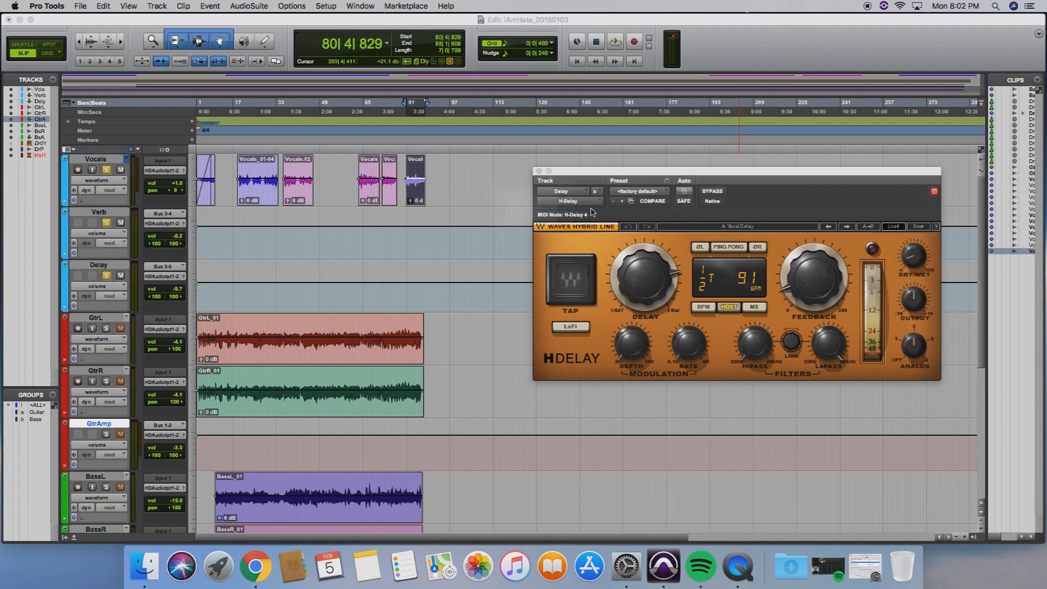
left_click(460, 112)
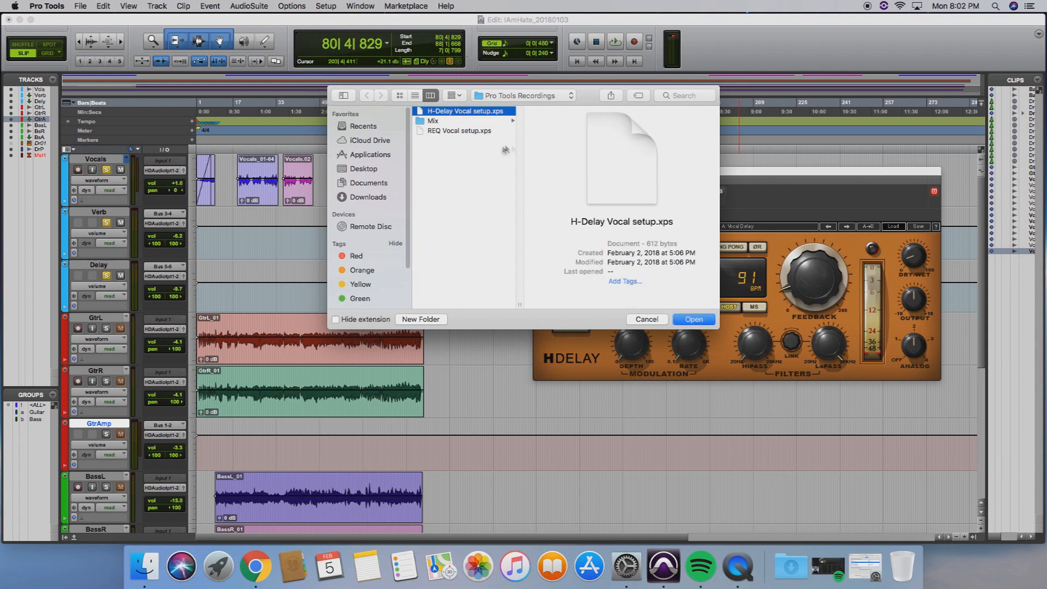
left_click(647, 319)
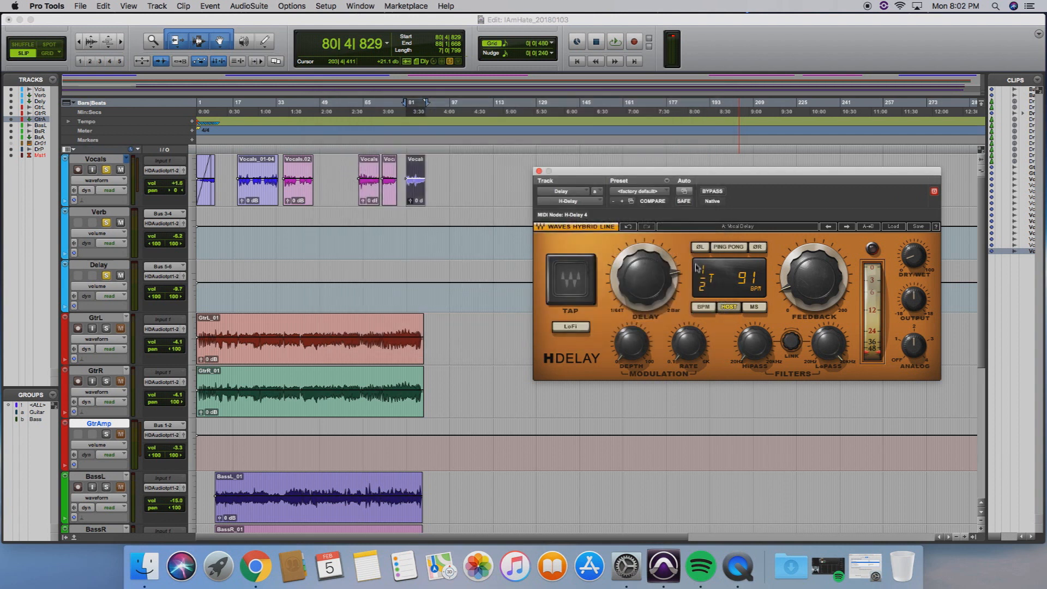
left_click(726, 307)
Play the soloed vocals and briefly mute the Delay track during playback to compare the delay effect
key("space")
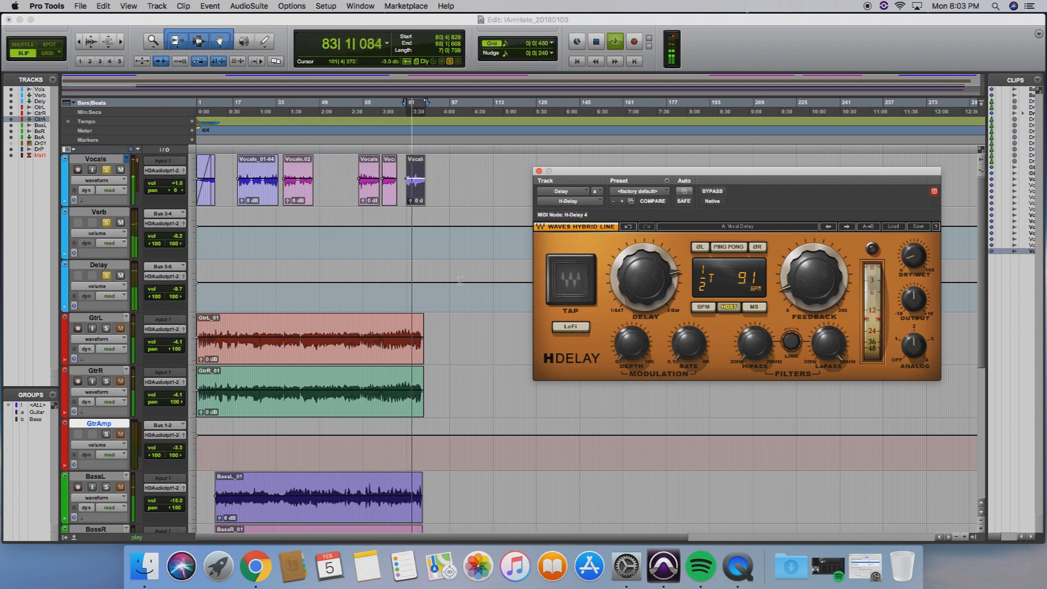
left_click(120, 276)
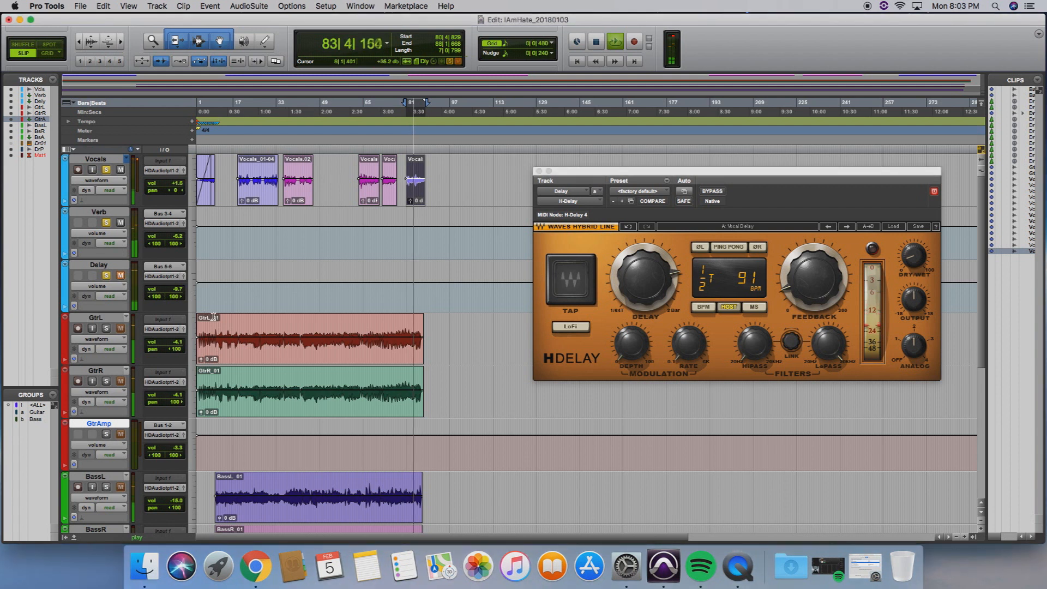
left_click(121, 276)
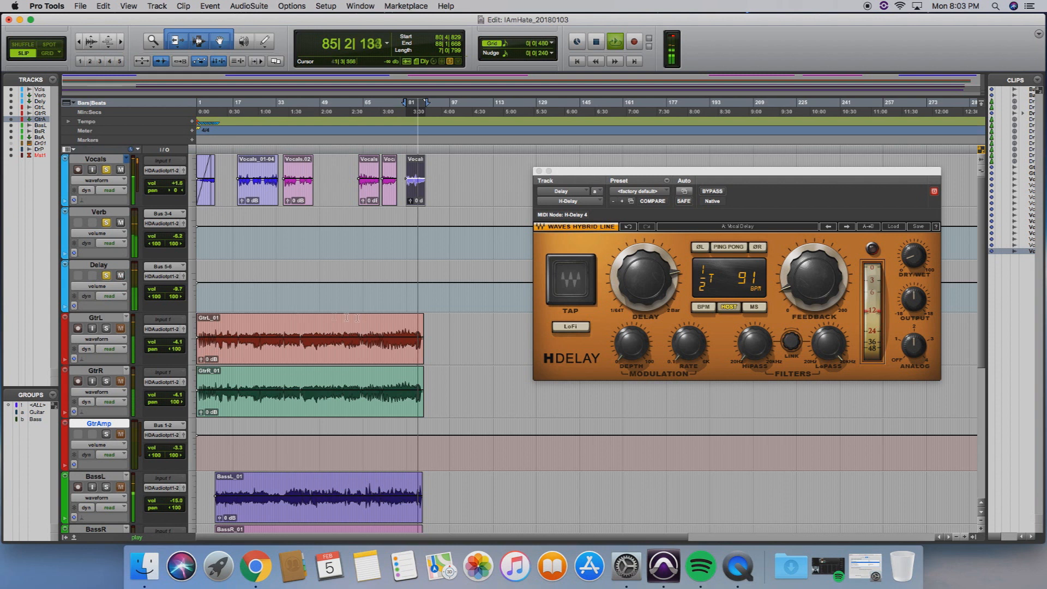
key("space")
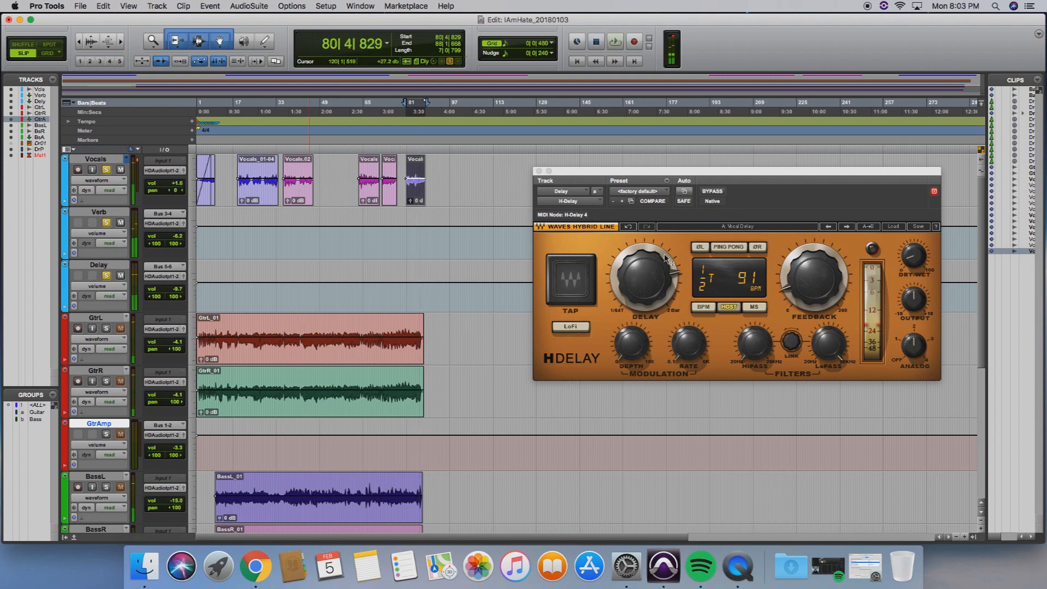
Close the H-Delay window and unsolo the Delay, Verb and Vocals tracks
mouse_move(813, 308)
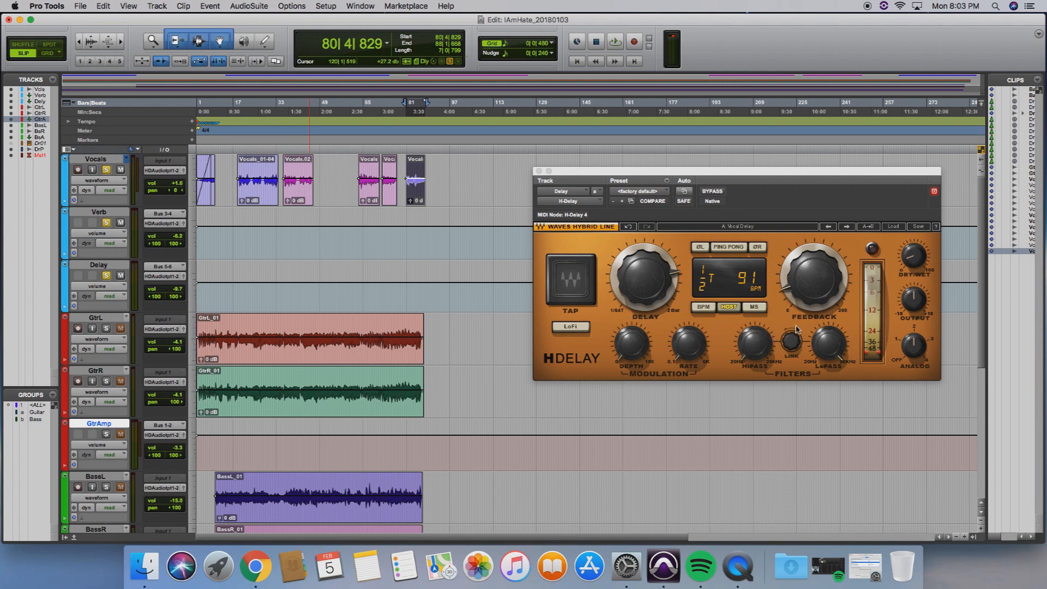
mouse_move(821, 284)
left_click(538, 171)
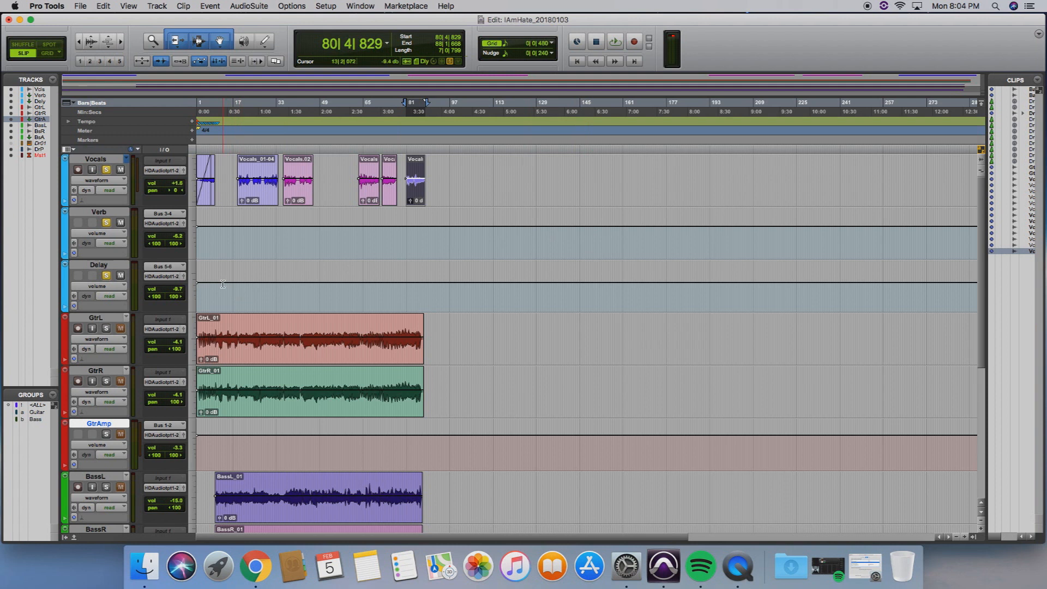
left_click(107, 276)
left_click(107, 224)
left_click(106, 170)
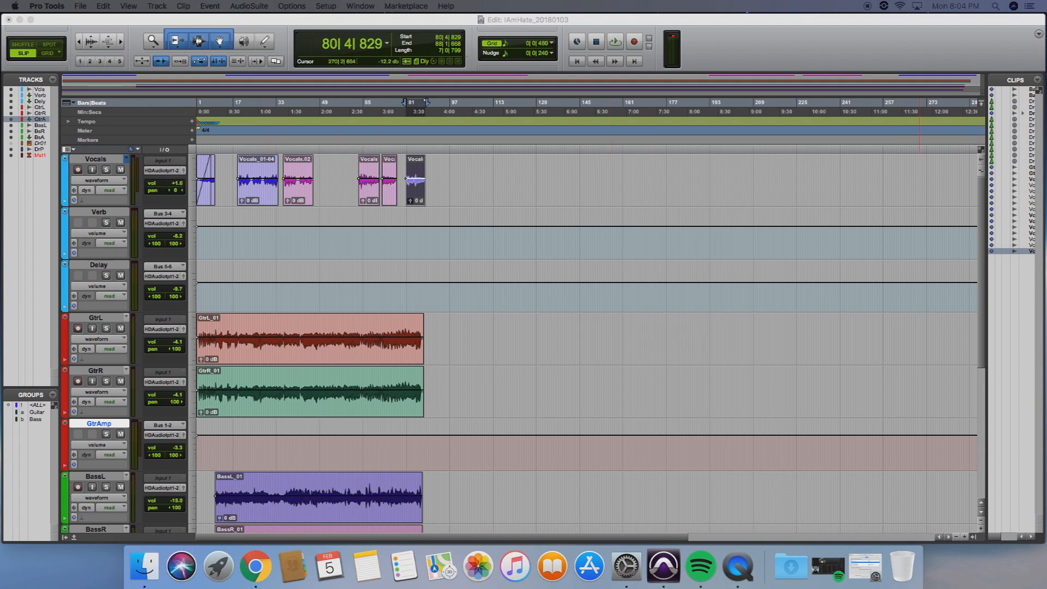
Play the selected section twice in the full mix with the vocal reverb and delay active, dismissing the CPU overload error
key("space")
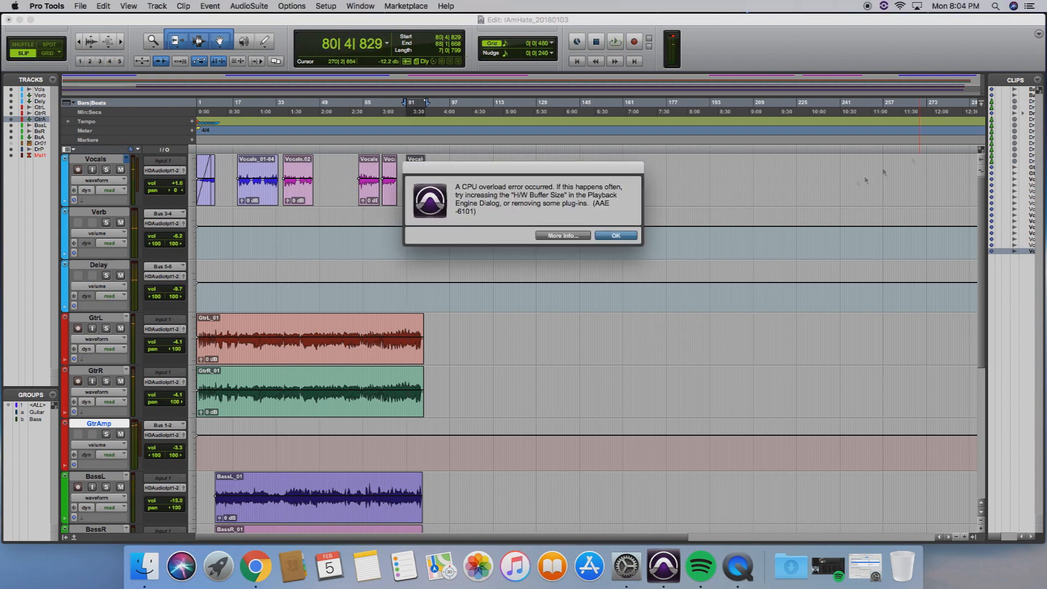
left_click(616, 235)
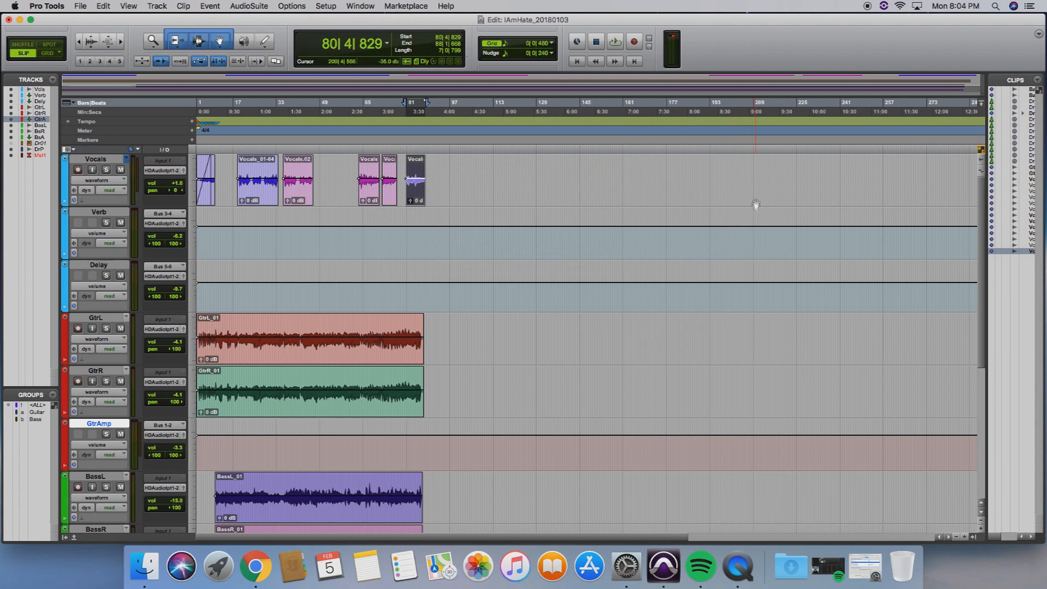
key("space")
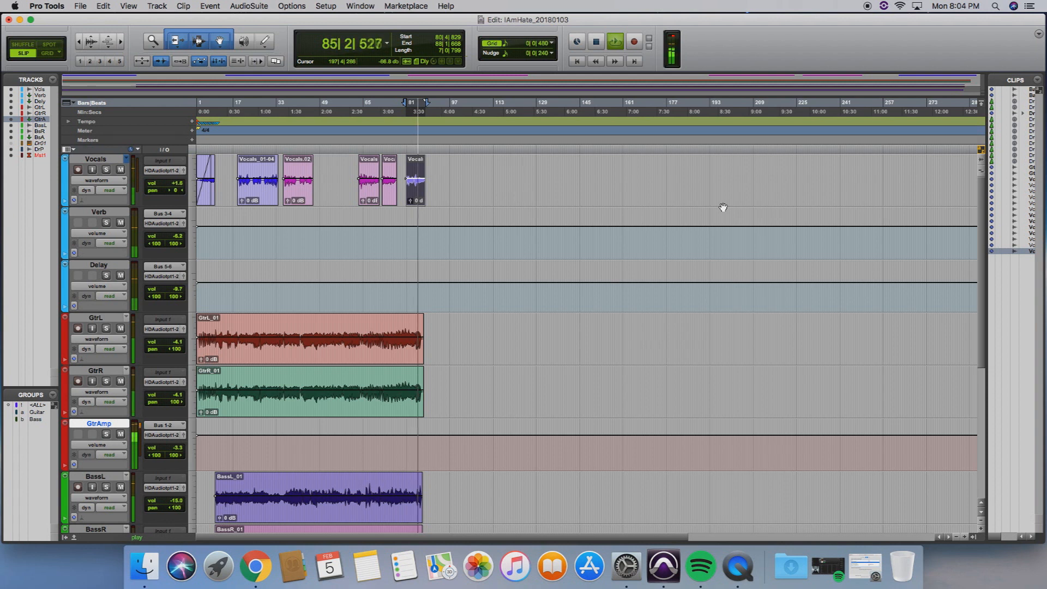
key("space")
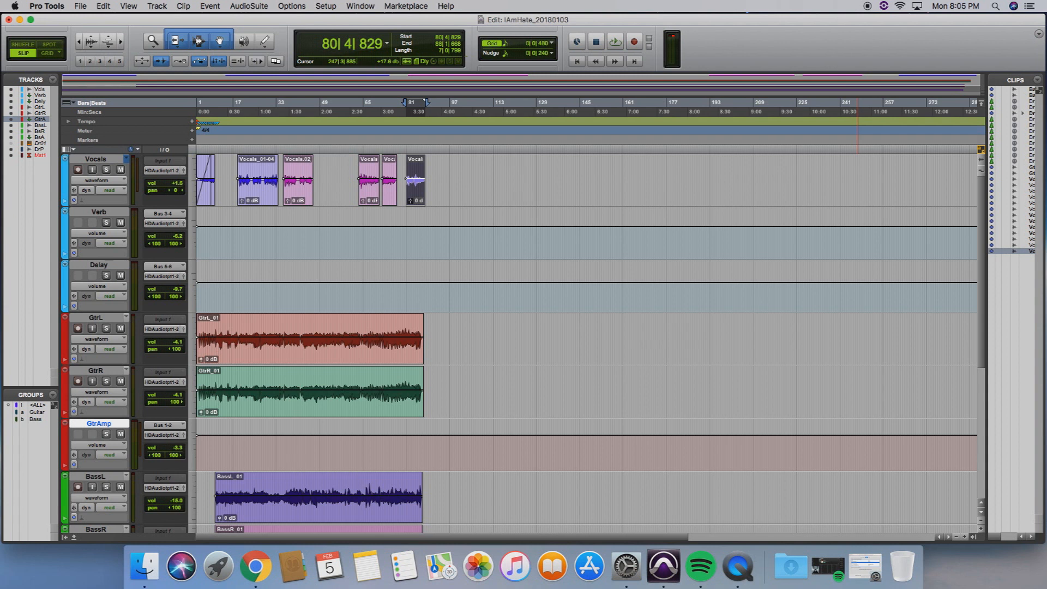
key("space")
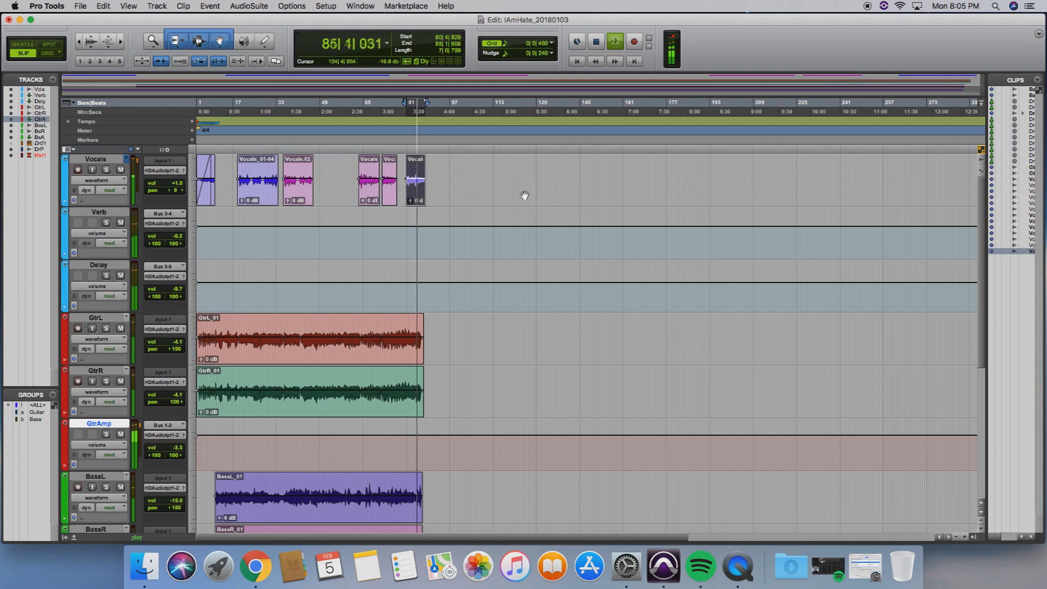
key("space")
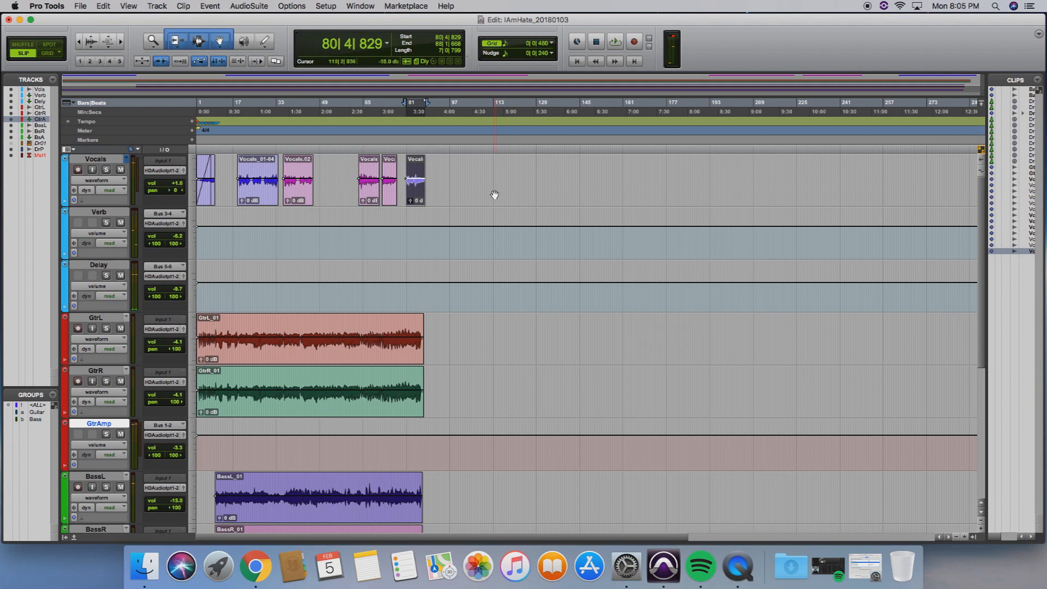